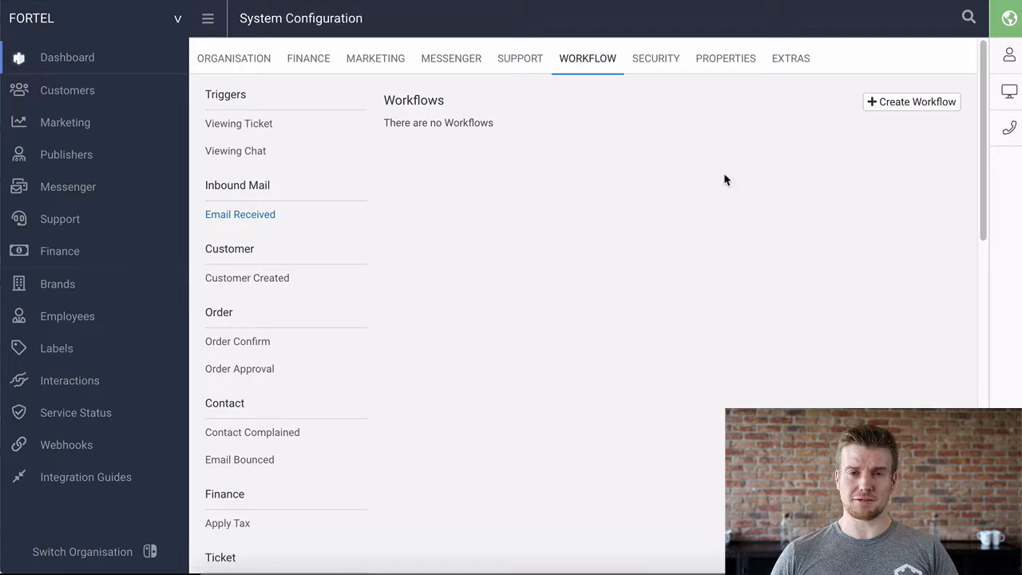
Step: Create a workflow for the Email Received trigger with the display name "Spam"
click(894, 106)
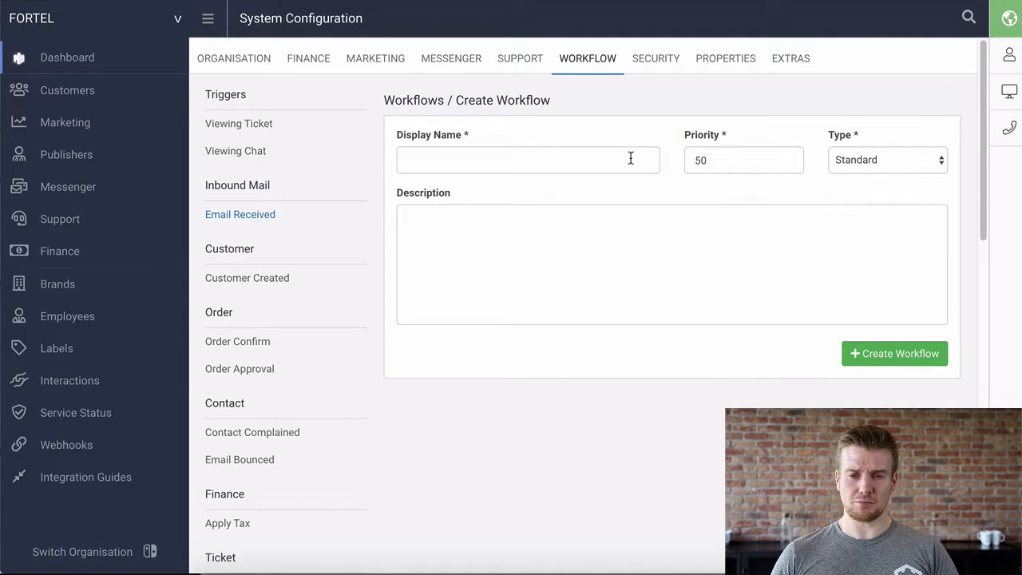
click(631, 158)
text(Spa)
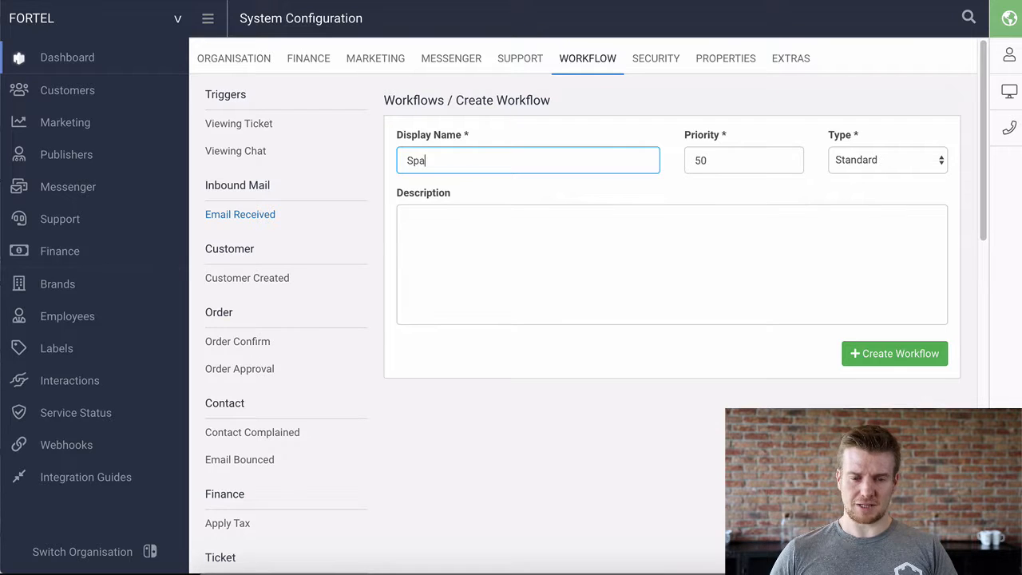
text(m)
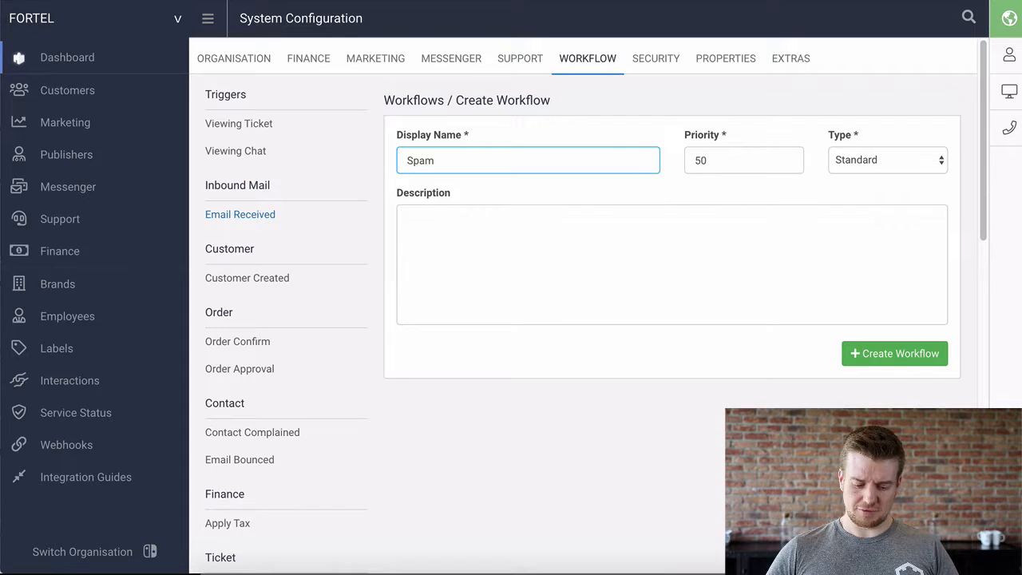
click(887, 356)
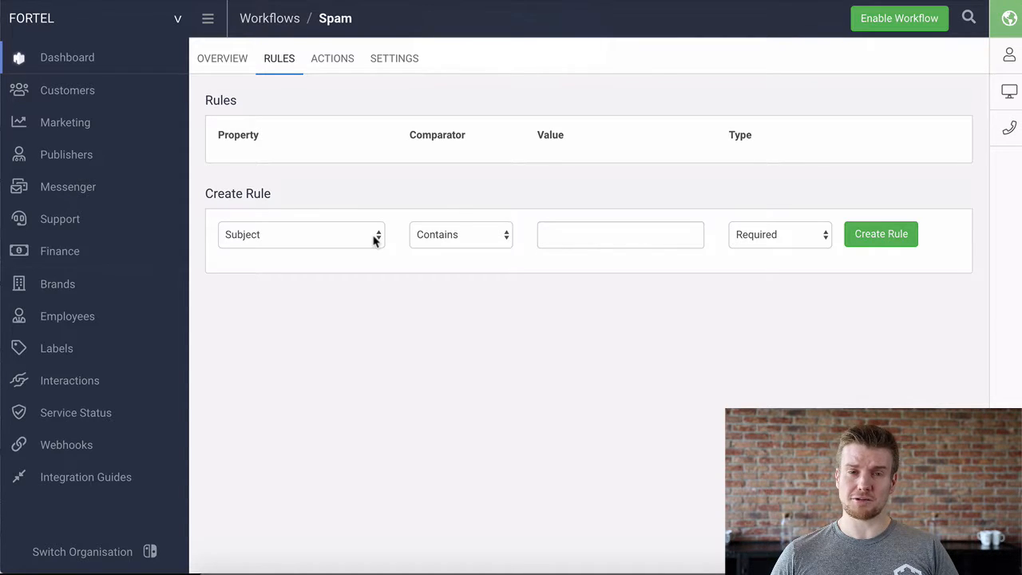
Step: Add a required rule to the Spam workflow that matches a Spam Score greater than 10
click(375, 238)
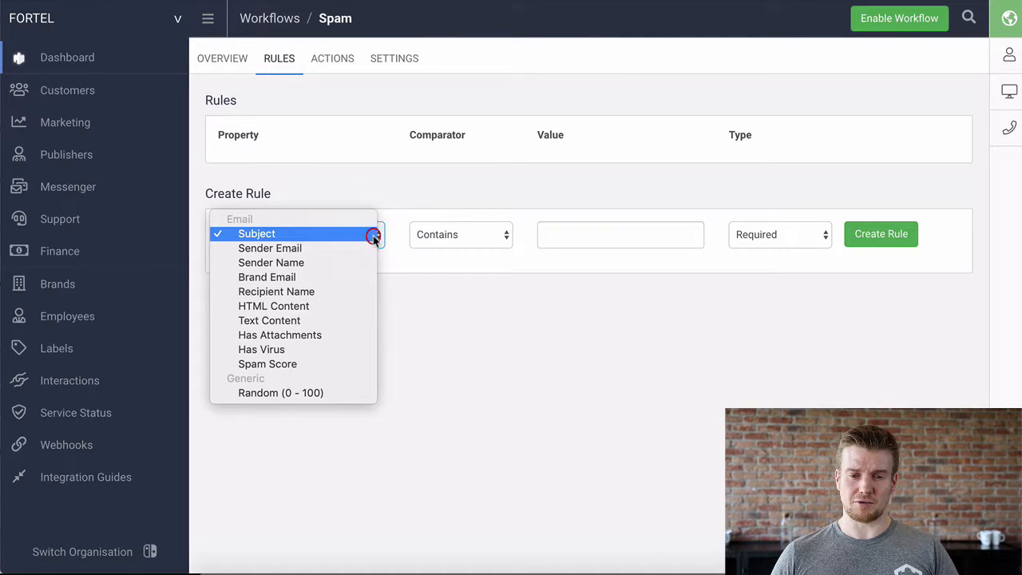
click(334, 365)
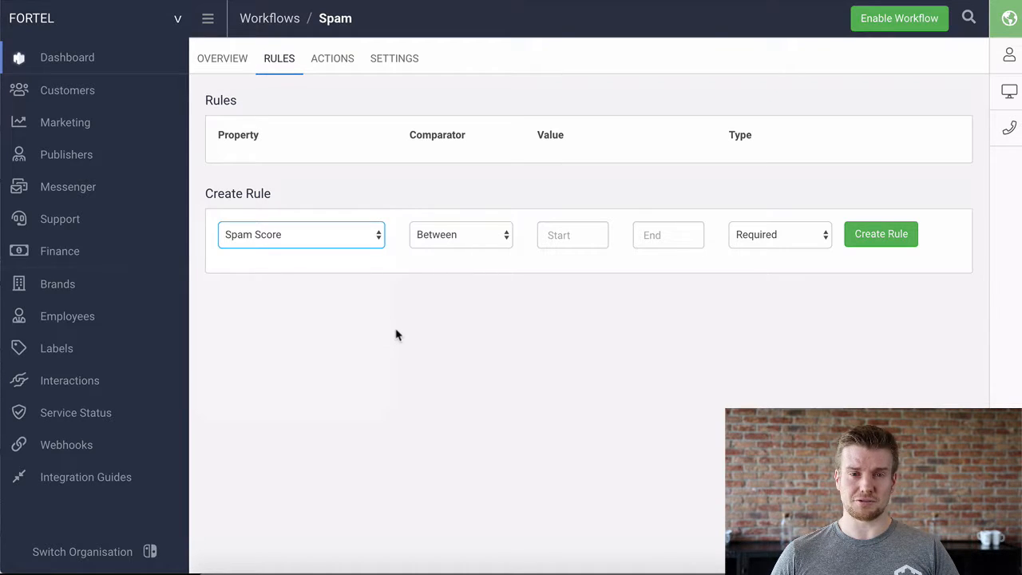
click(496, 237)
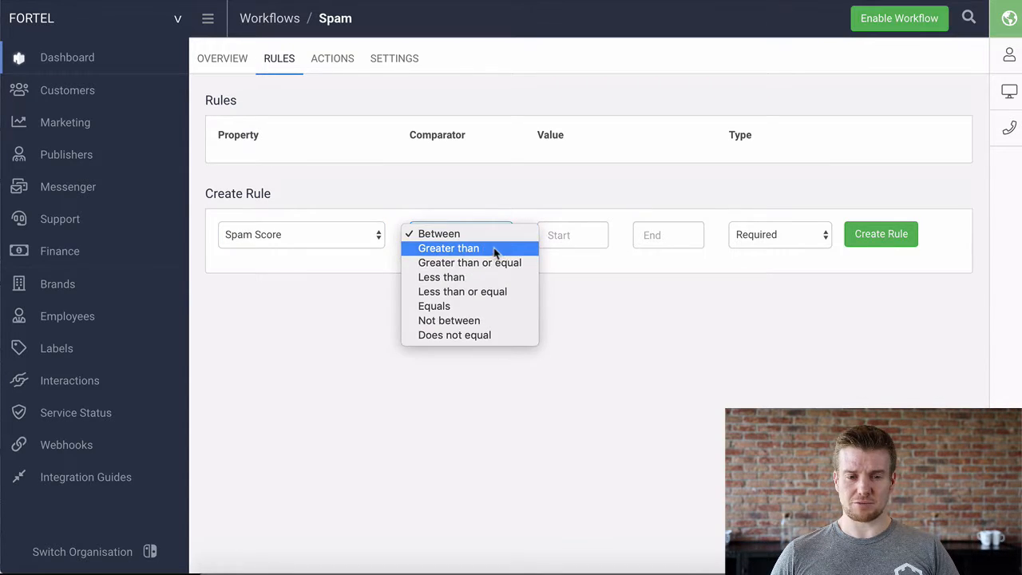
click(495, 249)
click(602, 239)
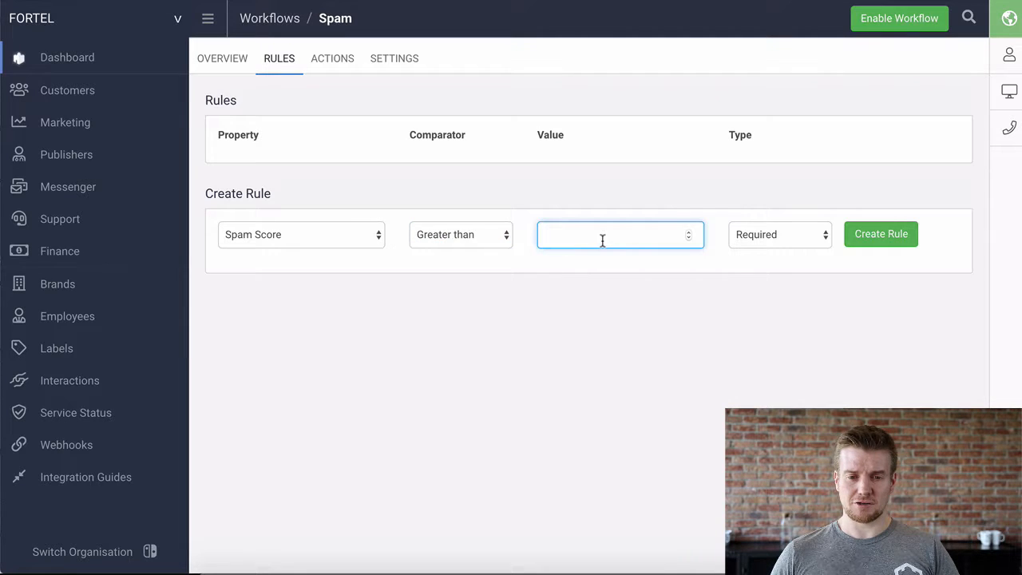
text(10)
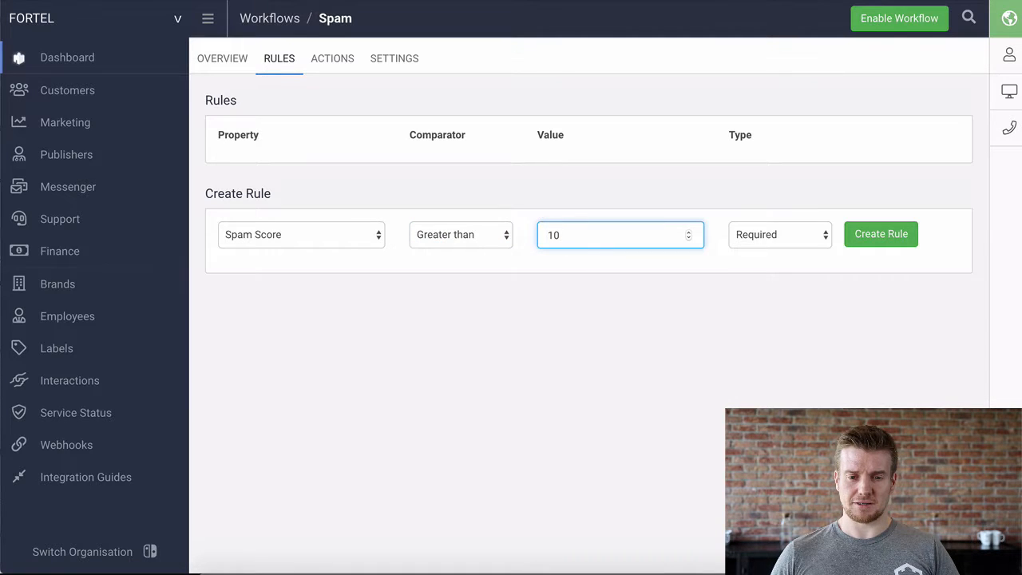
click(880, 245)
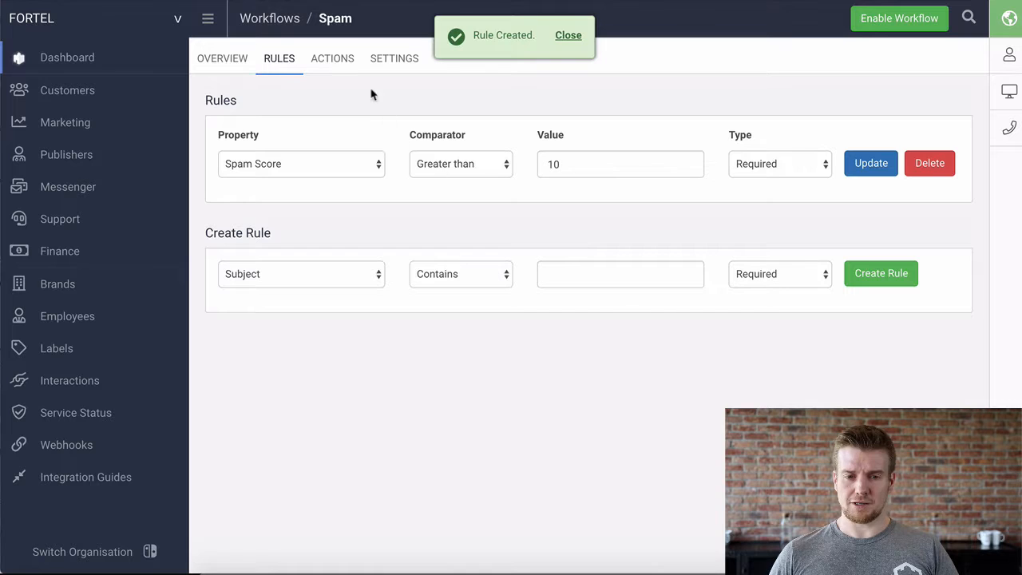
Step: Add a Stop Processing action to the Spam workflow with the reason "Spam"
click(345, 68)
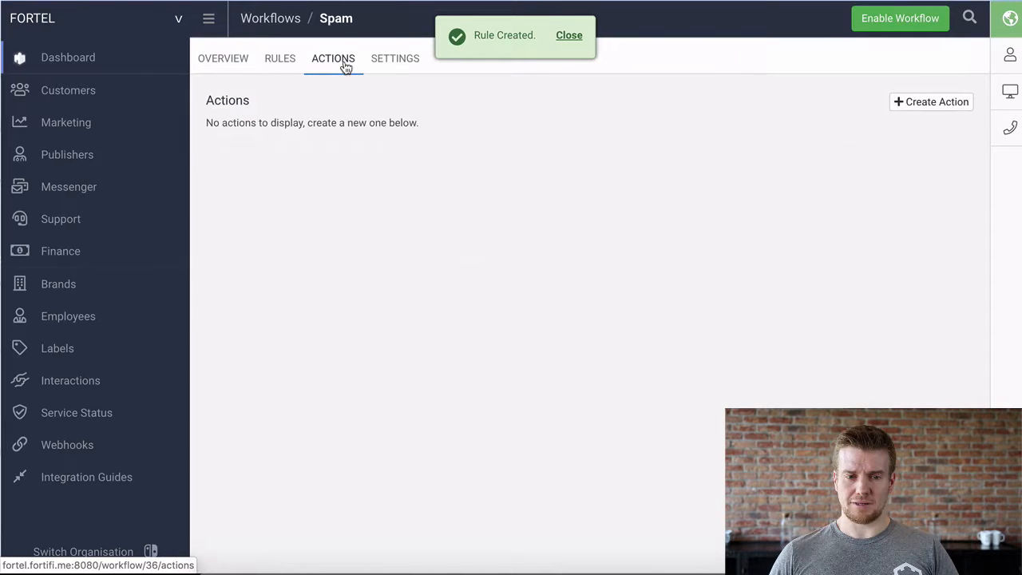
click(961, 111)
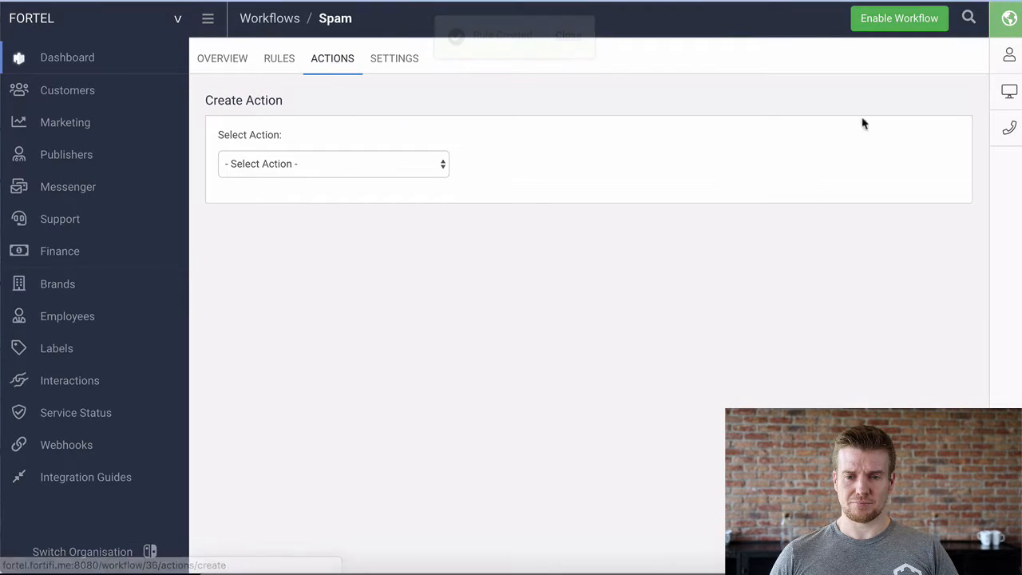
click(342, 168)
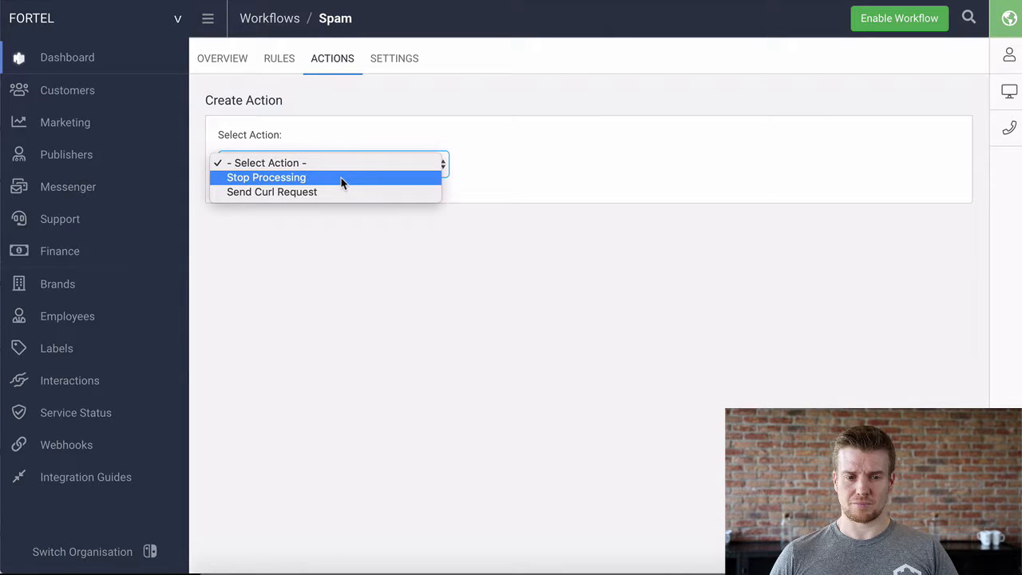
click(342, 177)
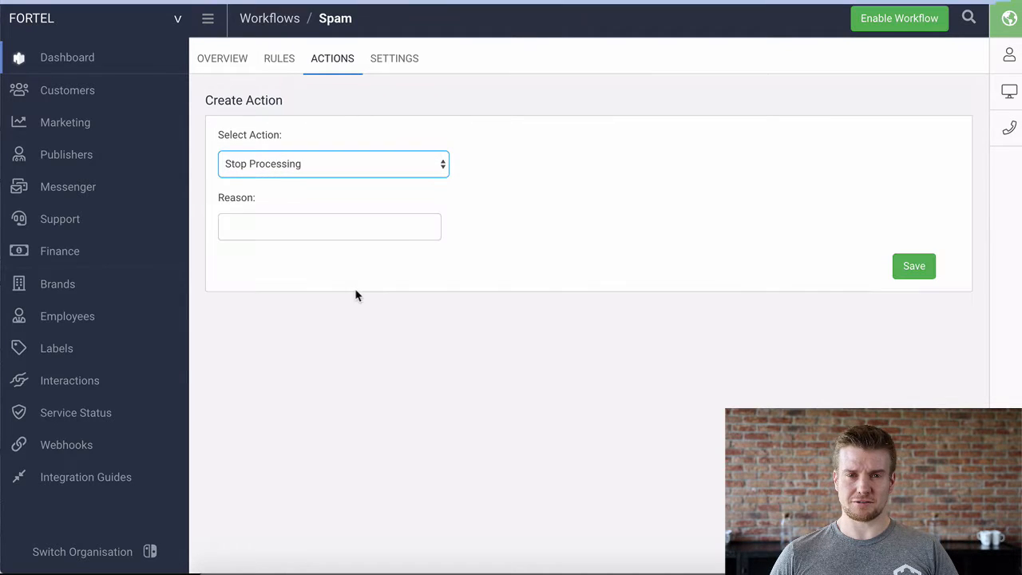
click(357, 227)
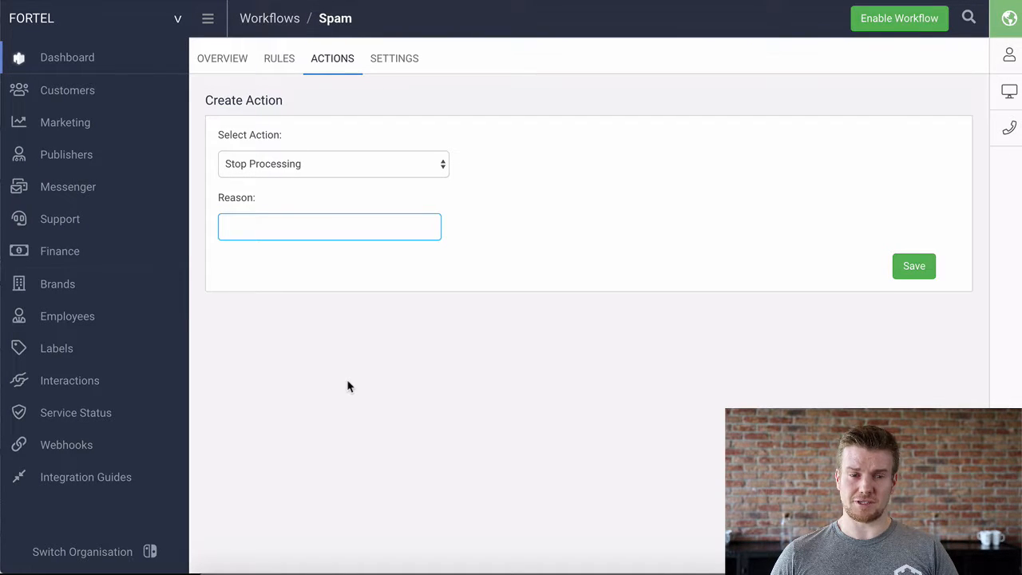
text(Spam)
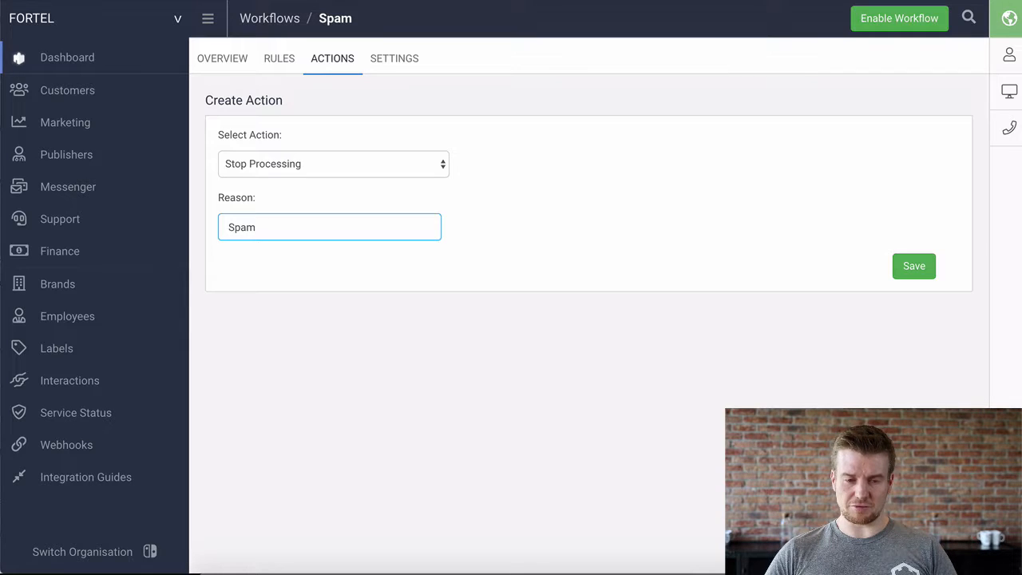
click(900, 272)
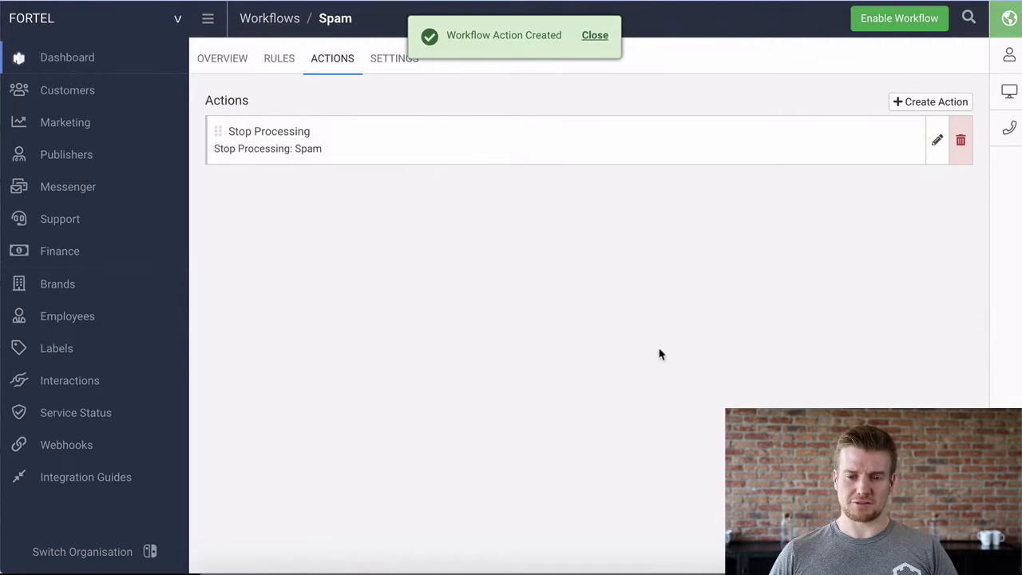
Step: Enable the Spam workflow and return to the list of workflows
click(406, 66)
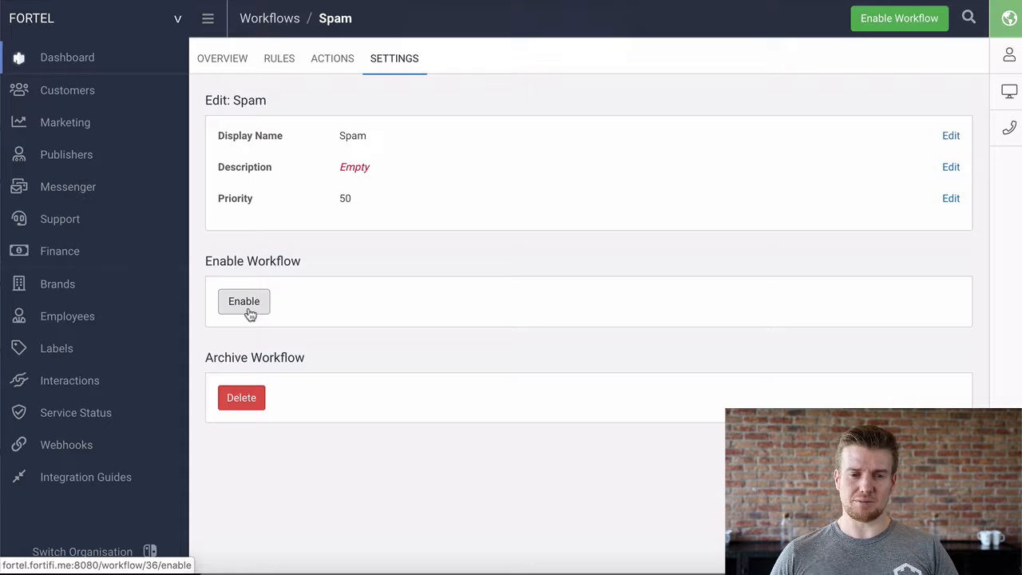
click(250, 313)
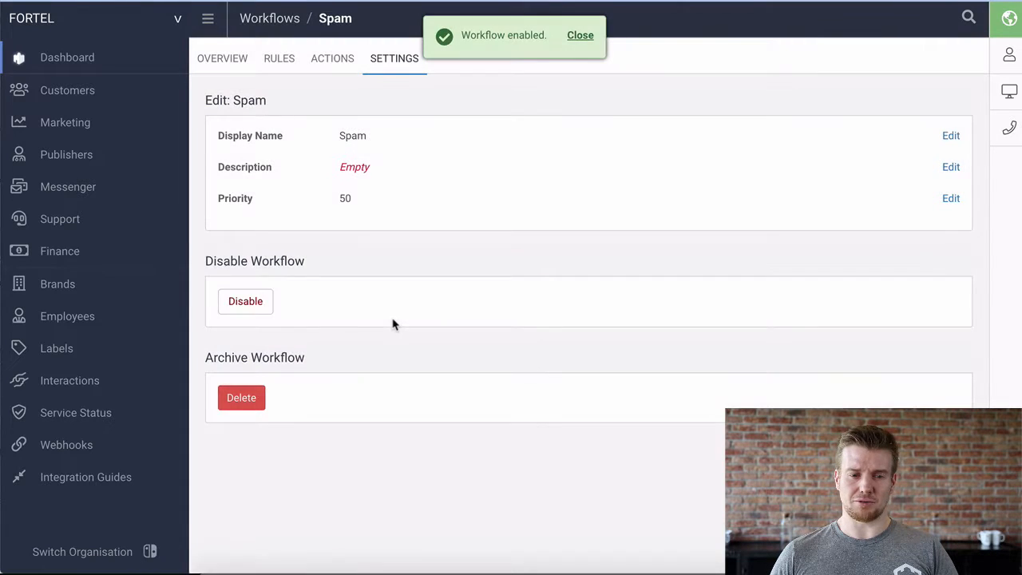
click(281, 22)
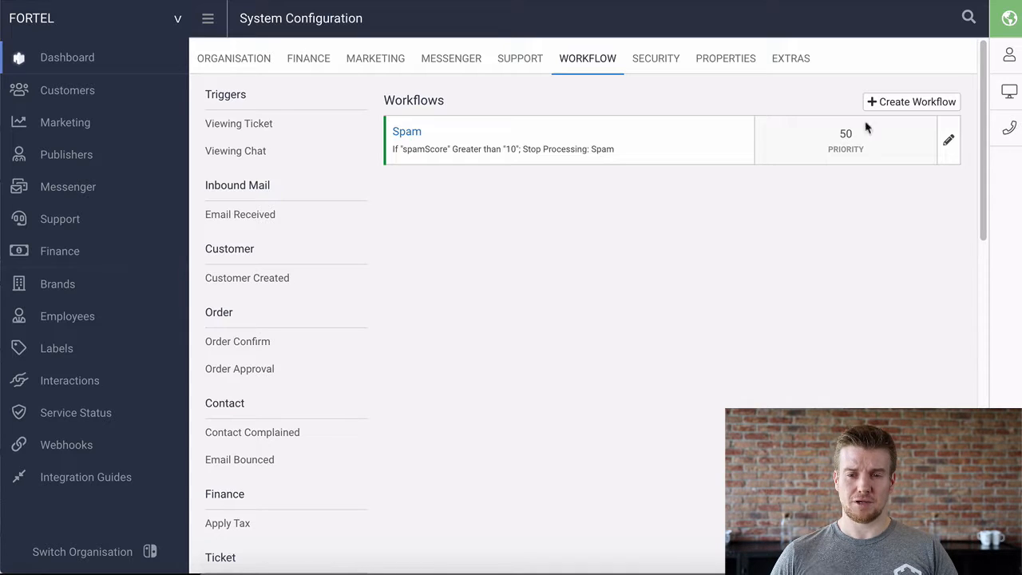
Step: Create a second workflow with the display name "Key Word"
click(910, 110)
click(588, 167)
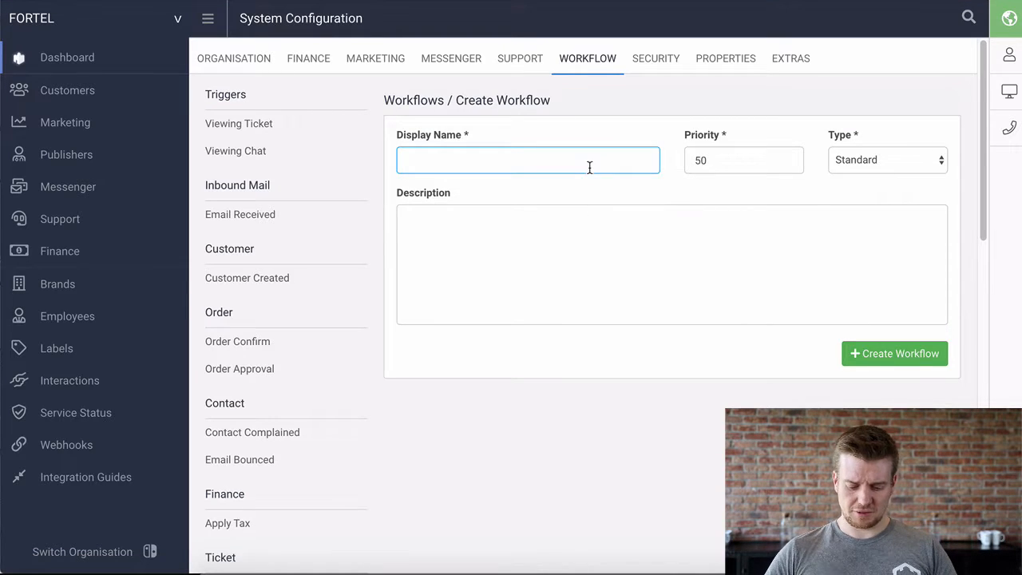
text(Key WOr)
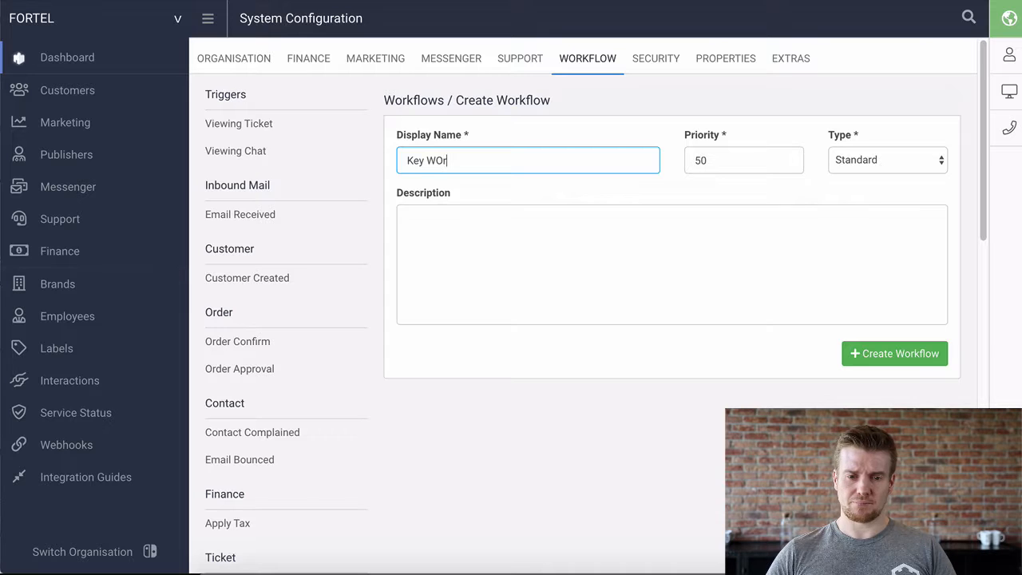
key(BackSpace)
key(BackSpace)
text(ord)
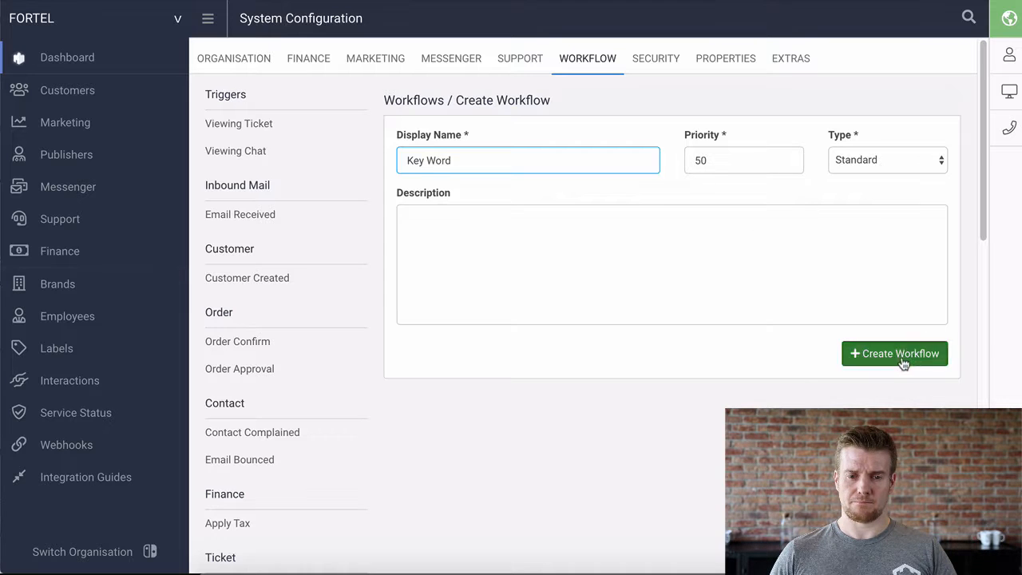
click(903, 361)
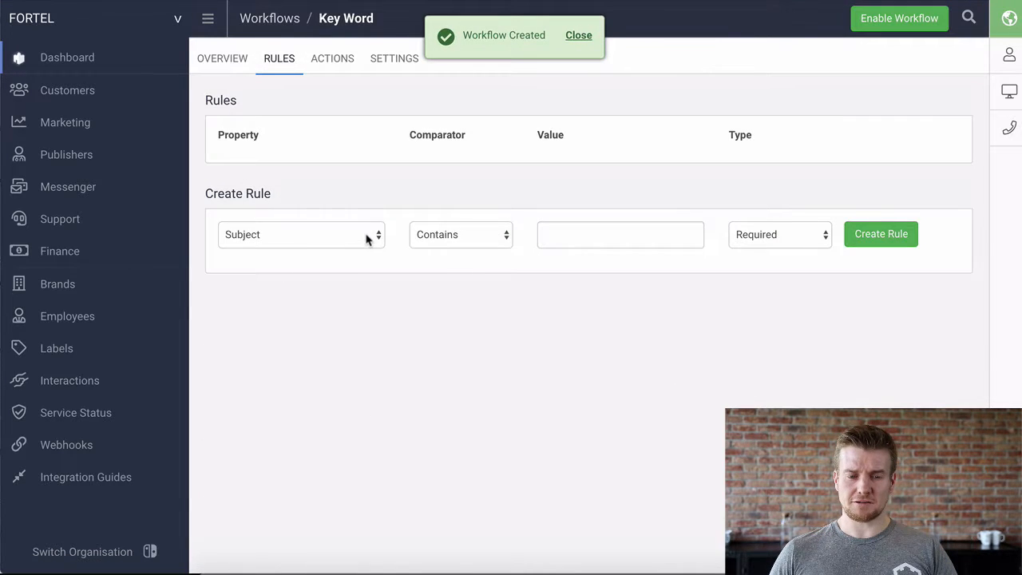
Step: Add a required rule to the Key Word workflow for a Subject that contains "Out of Office"
click(369, 239)
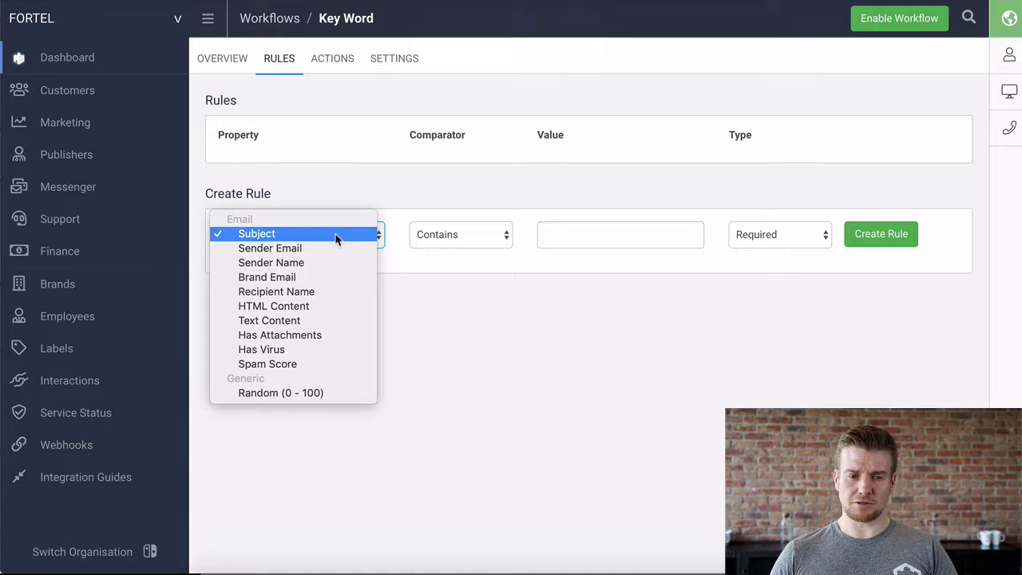
click(381, 245)
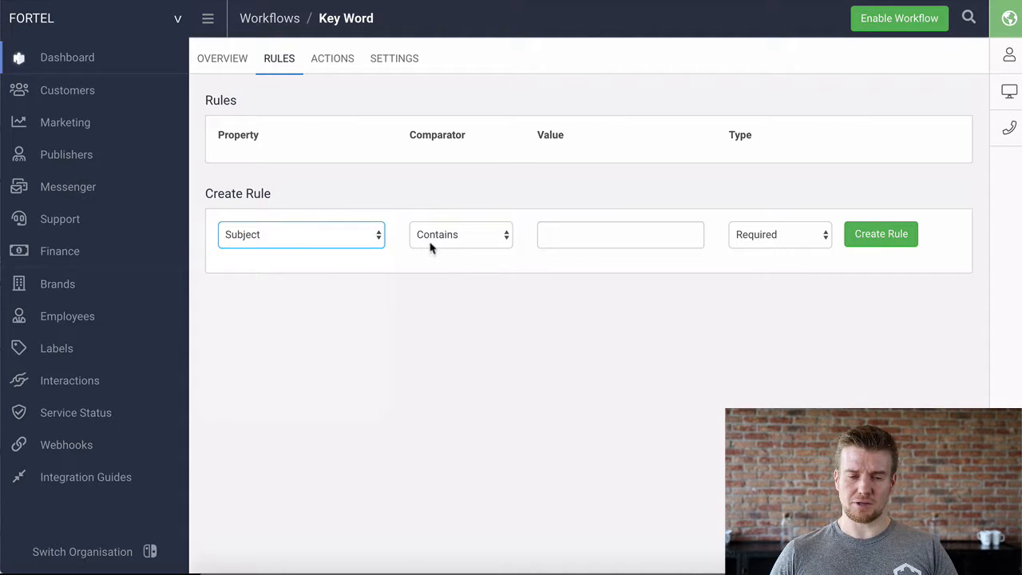
click(566, 240)
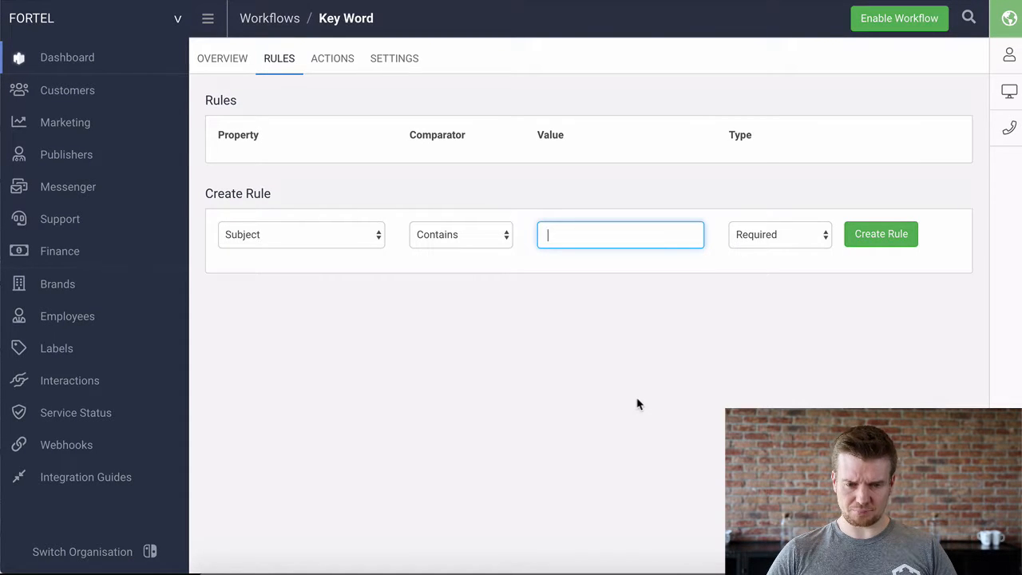
text(O)
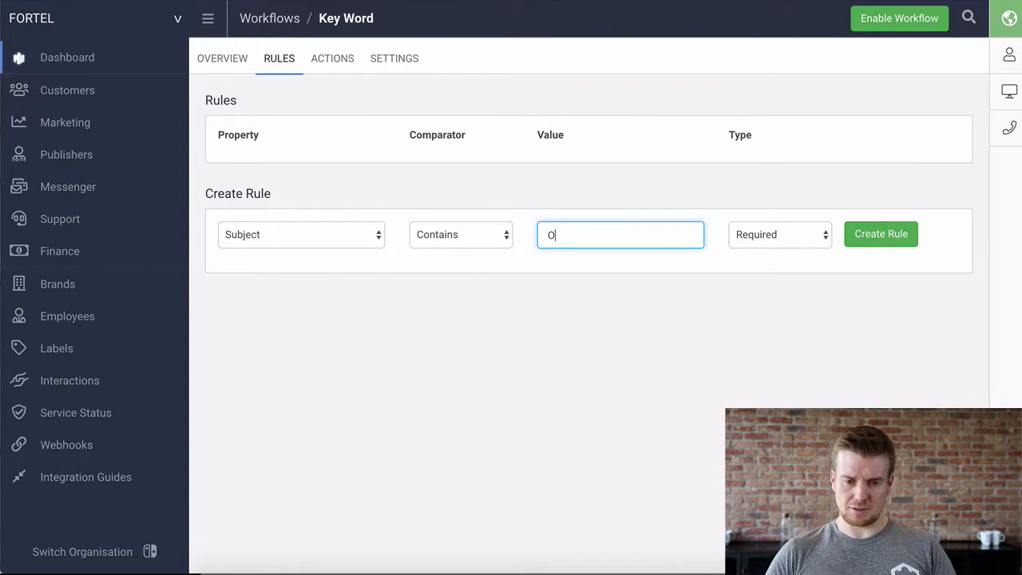
text(ut of Office)
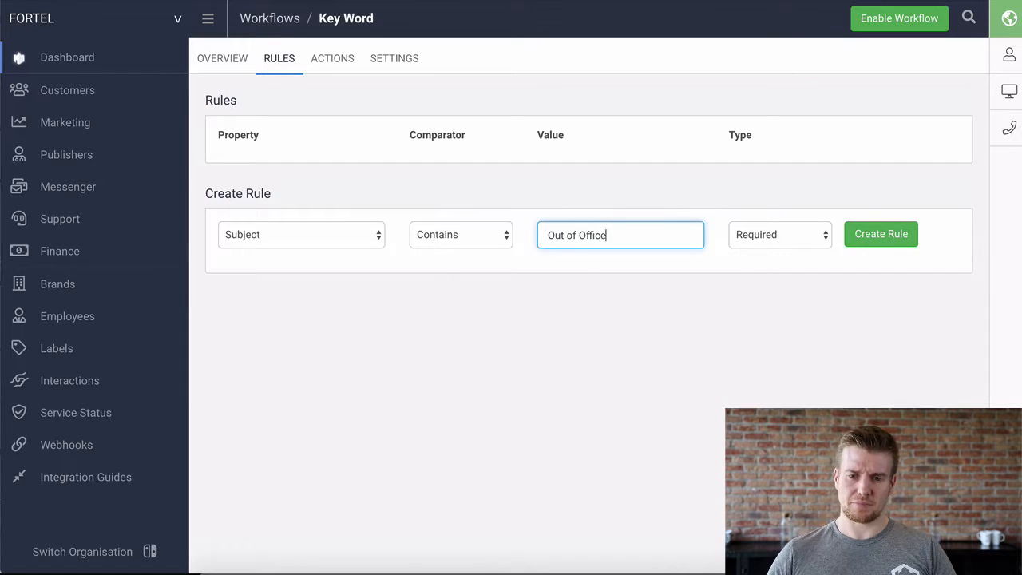
click(915, 241)
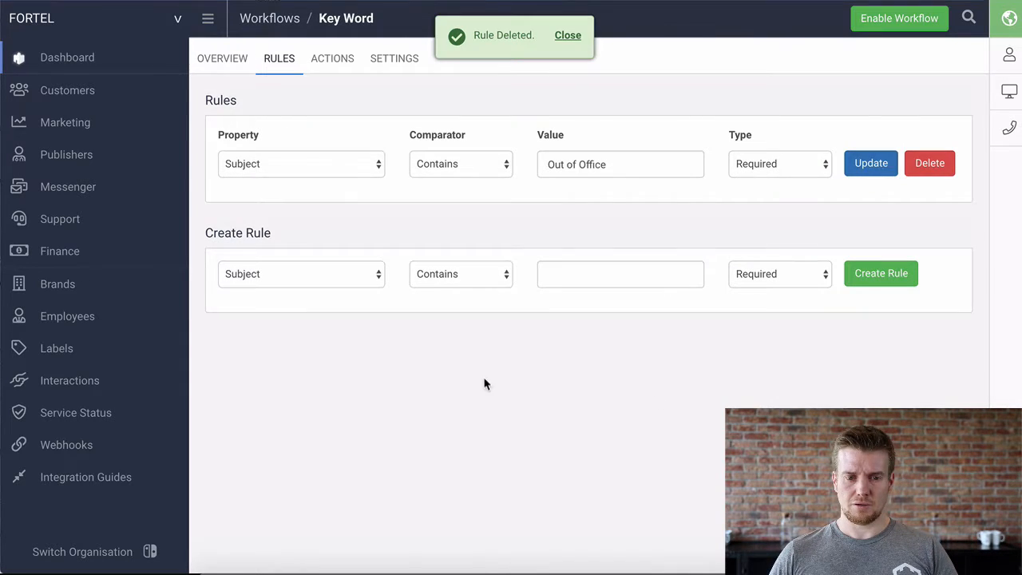
Step: Add a required rule to the Key Word workflow for a Subject that contains "Delivery Notification Failure"
click(364, 276)
click(363, 273)
click(607, 274)
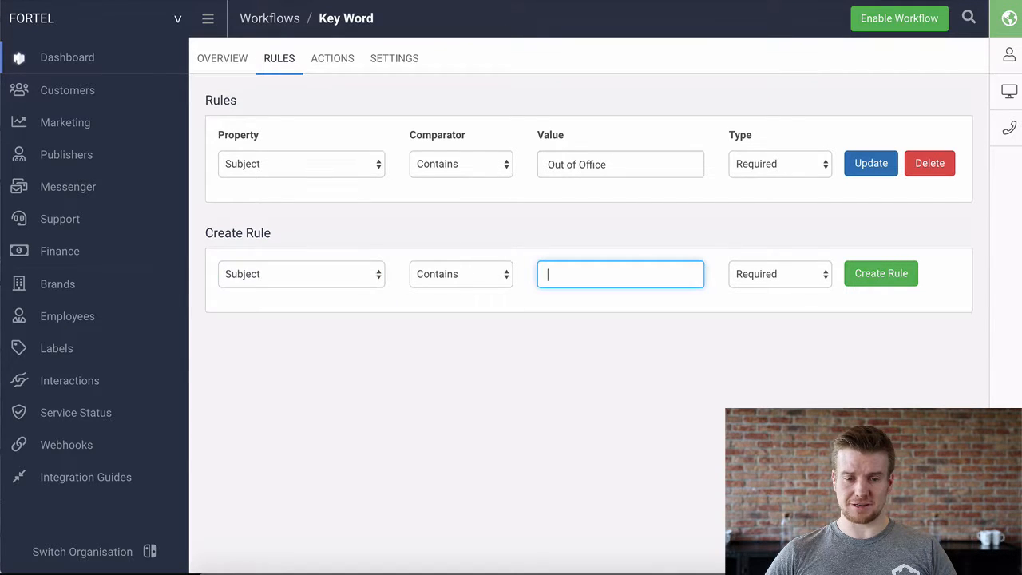
text(Deliver)
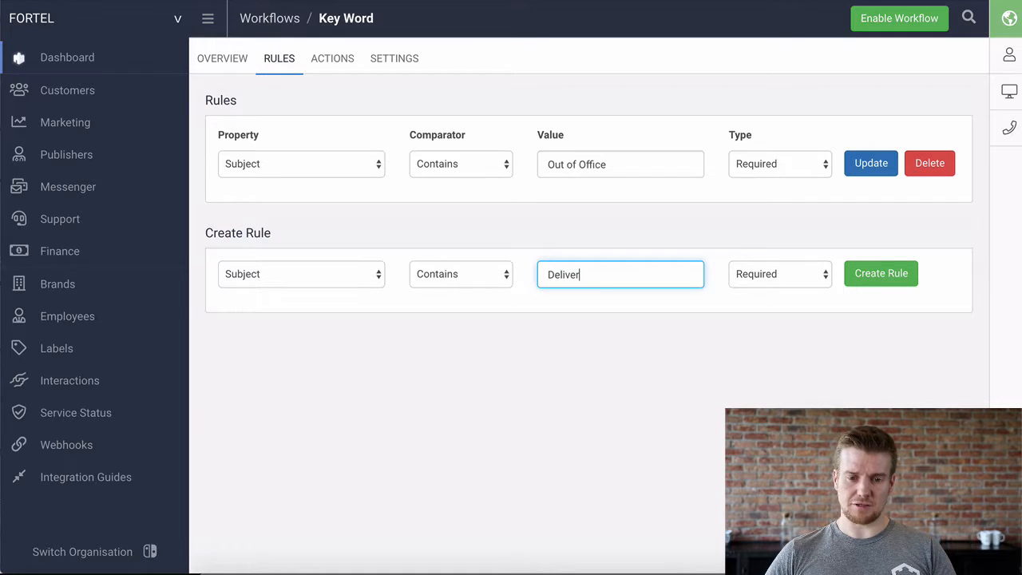
text(y Noti)
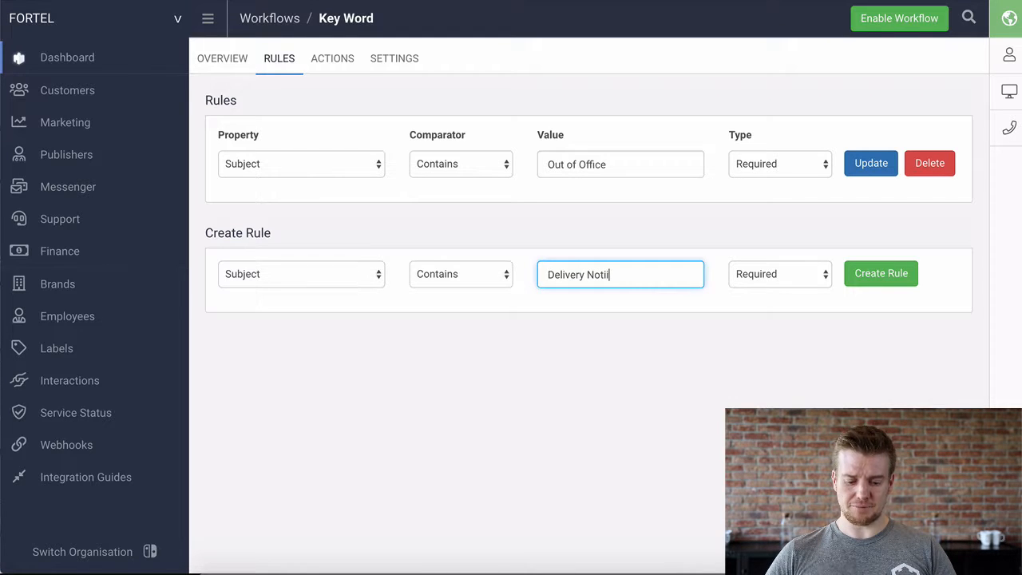
text(fication Fai)
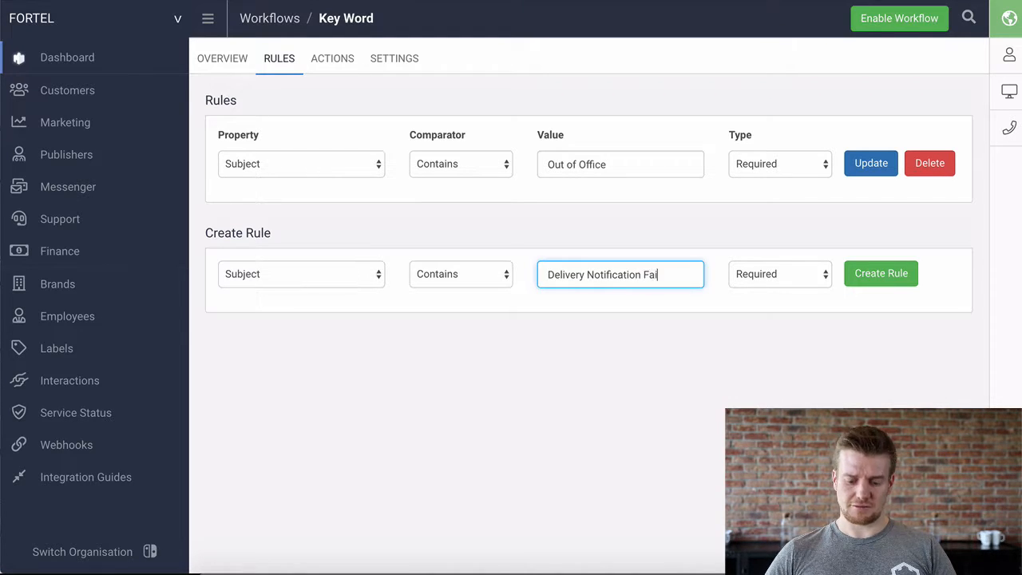
text(lure)
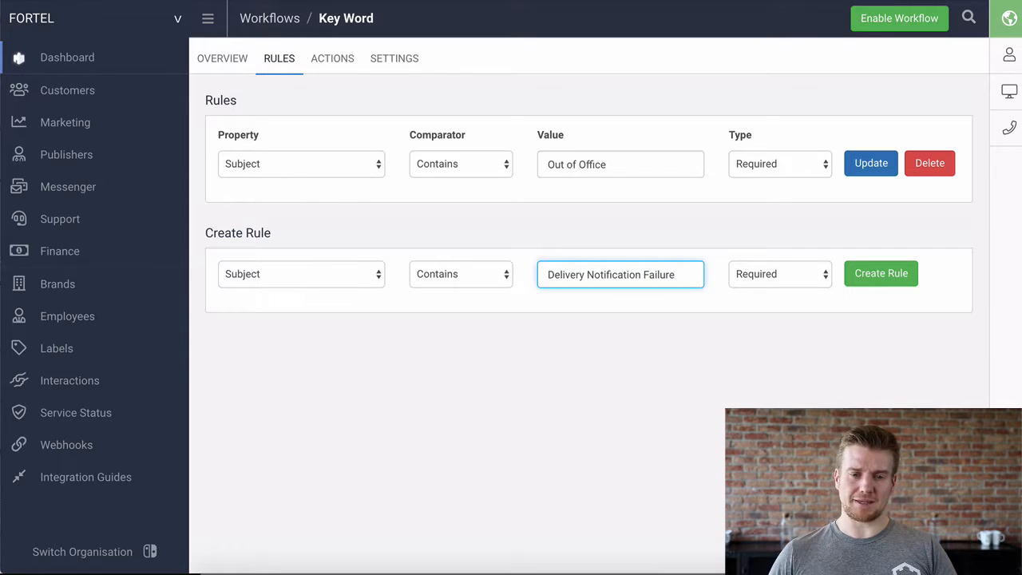
click(878, 280)
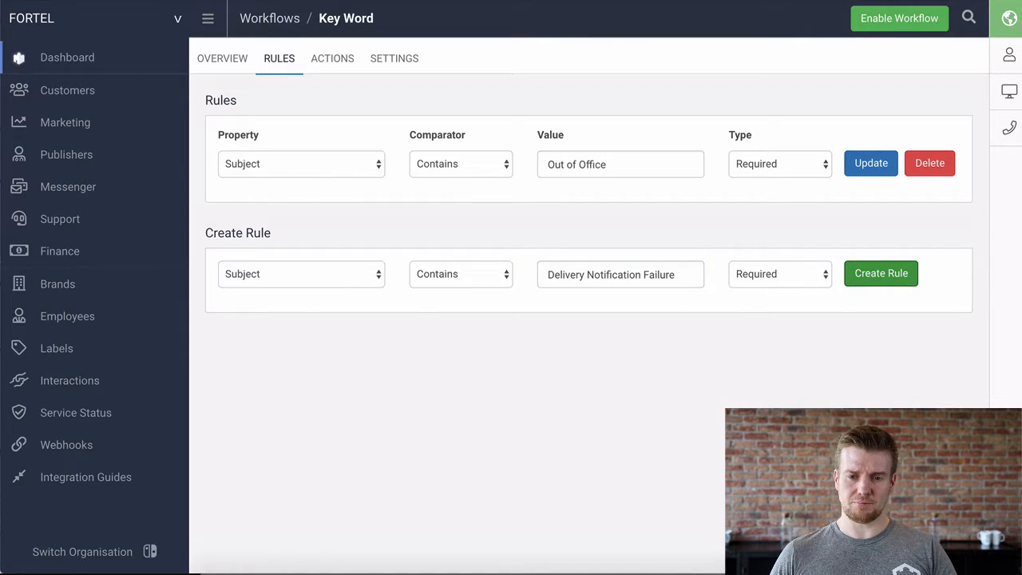
Step: Add a required rule to the Key Word workflow for a Sender Email that starts with "MAILER-DAEMON"
click(352, 323)
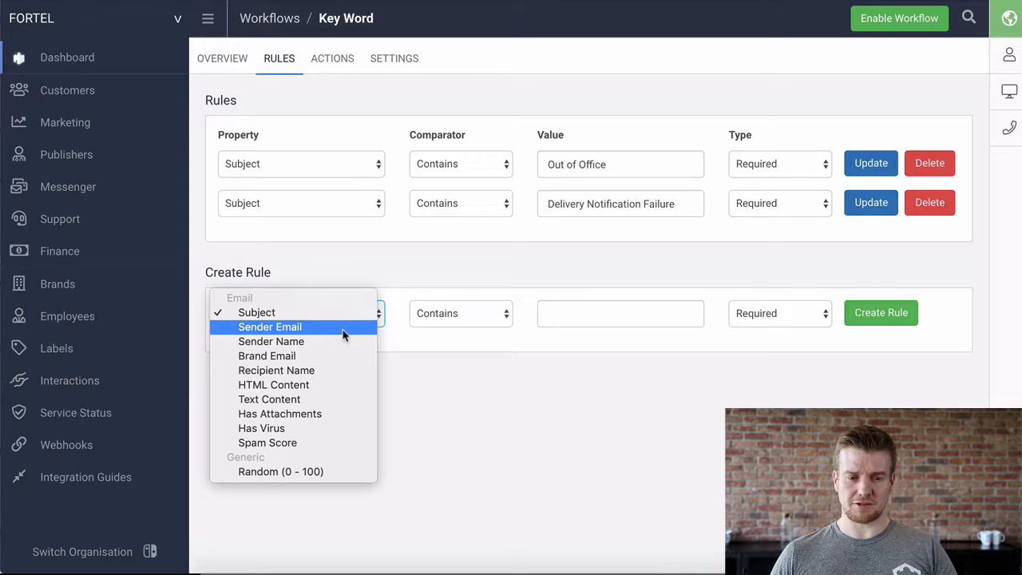
click(342, 330)
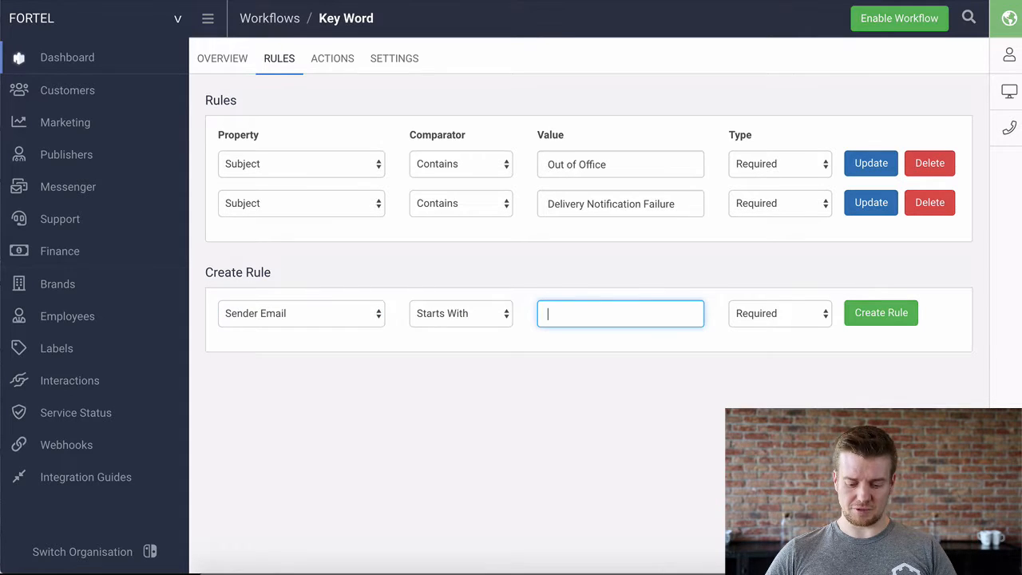
text(MAILER_)
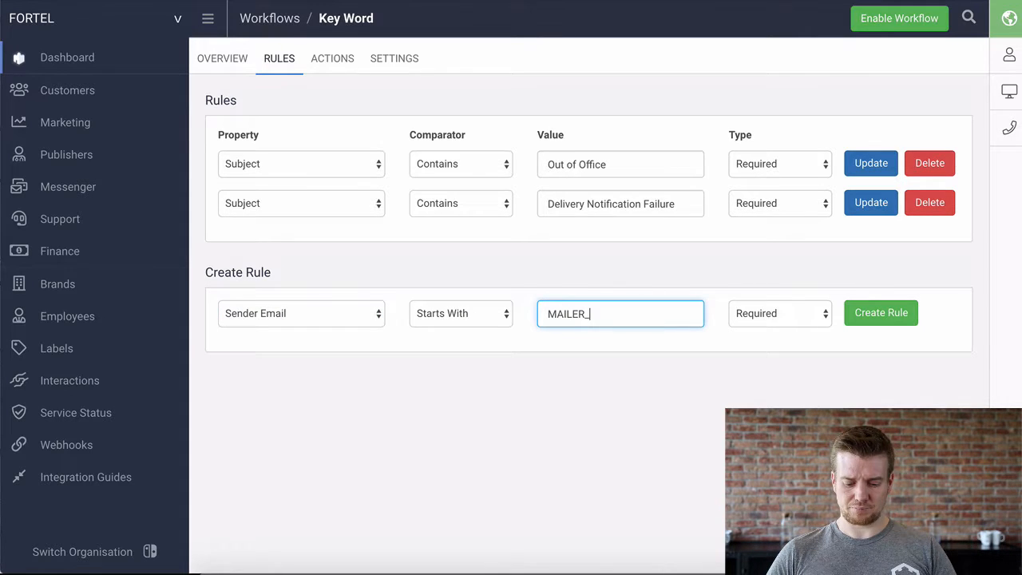
key(BackSpace)
text(-DAE)
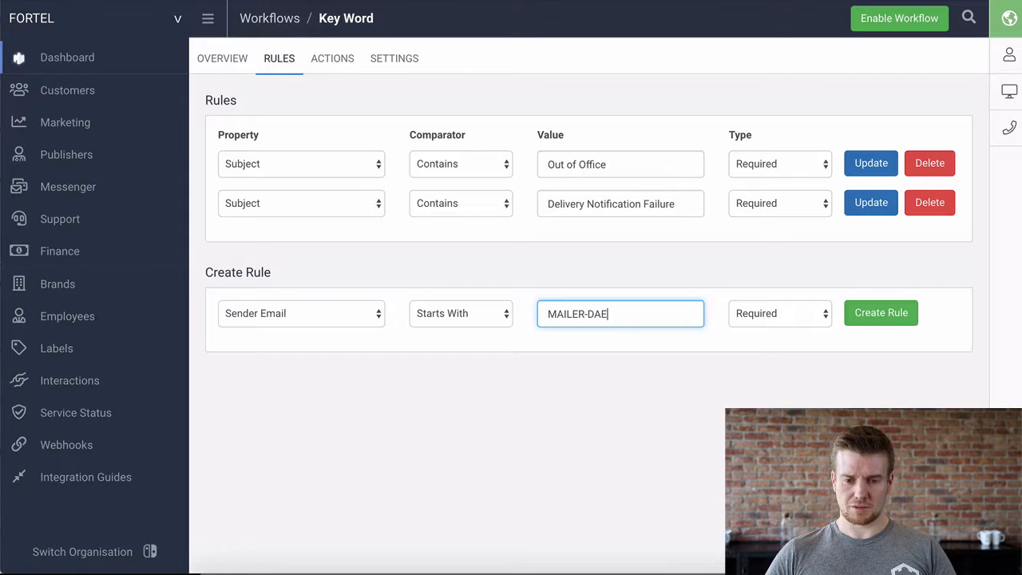
text(MON)
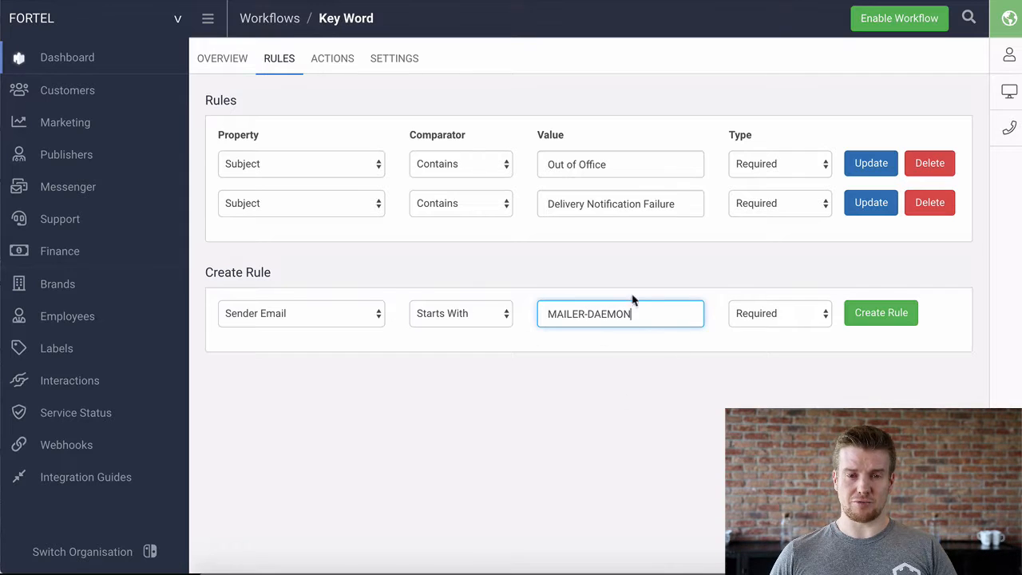
click(858, 315)
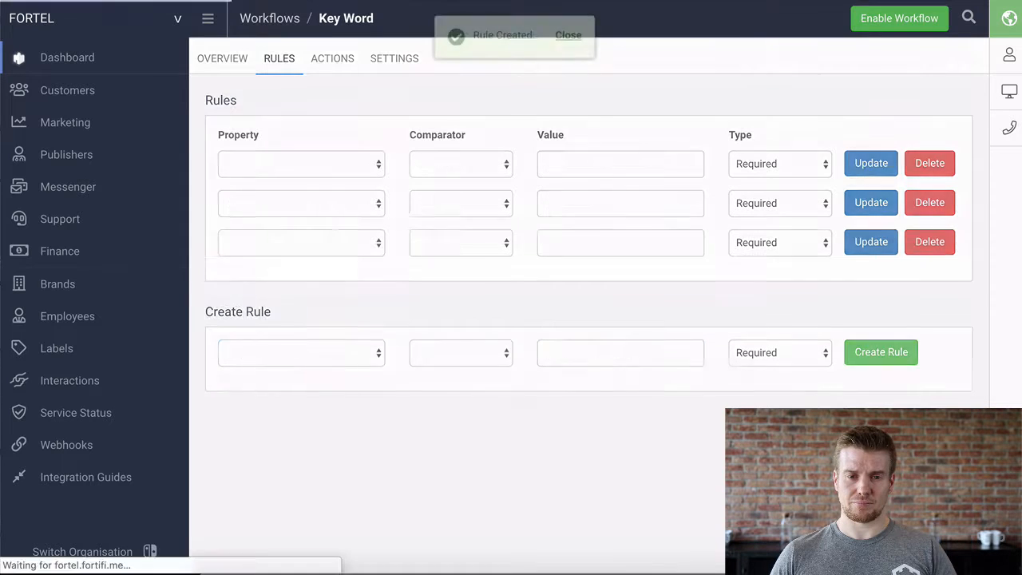
Step: Add a required rule to the Key Word workflow for HTML Content that contains "Mailbox is full"
click(365, 361)
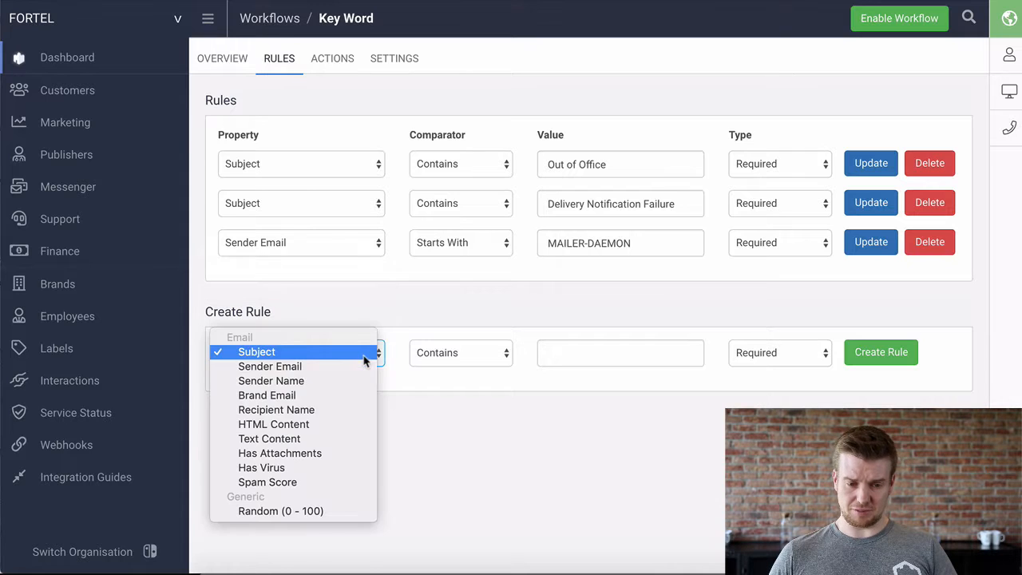
click(346, 429)
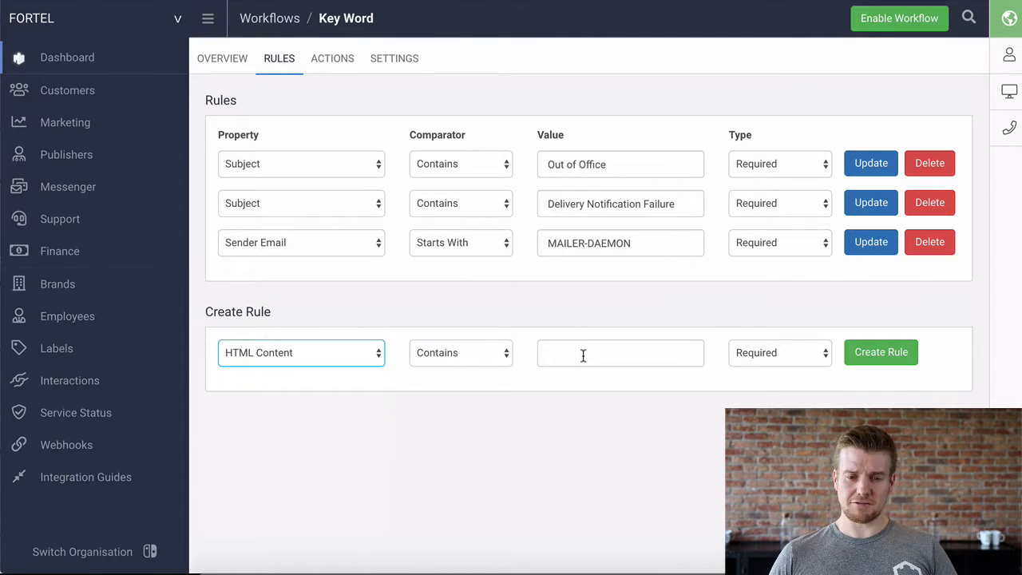
click(582, 356)
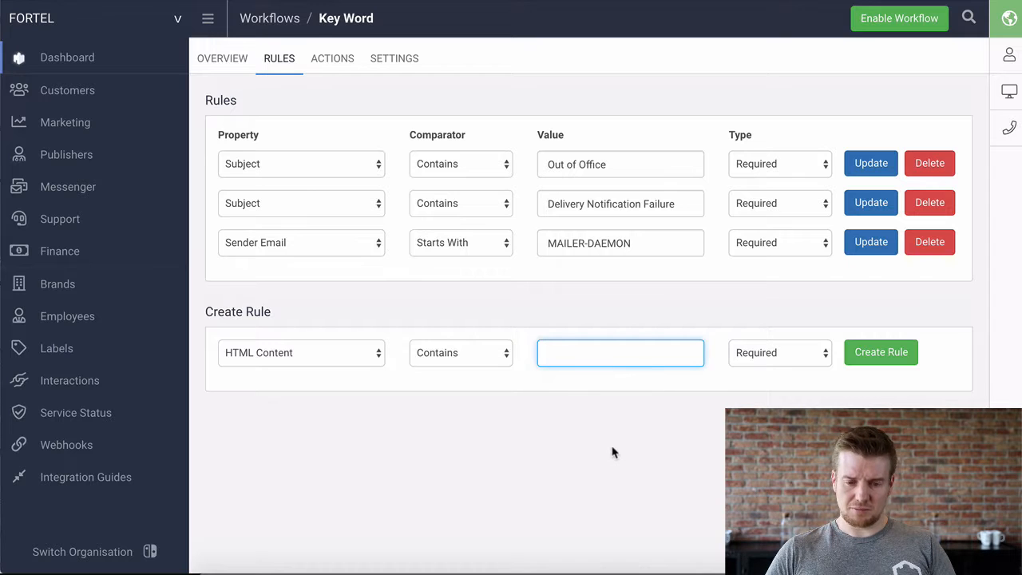
text(Mailbox is )
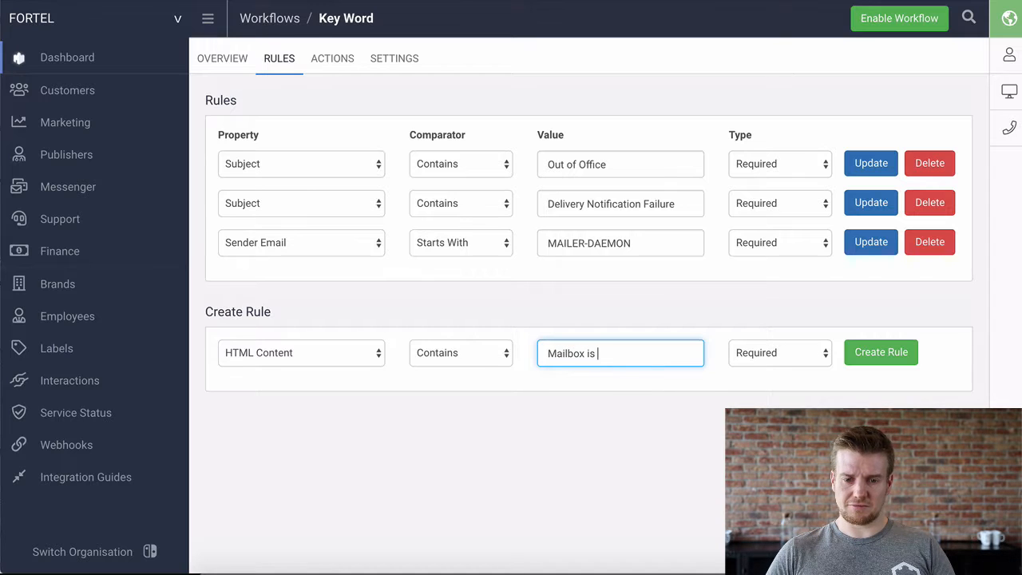
text(full)
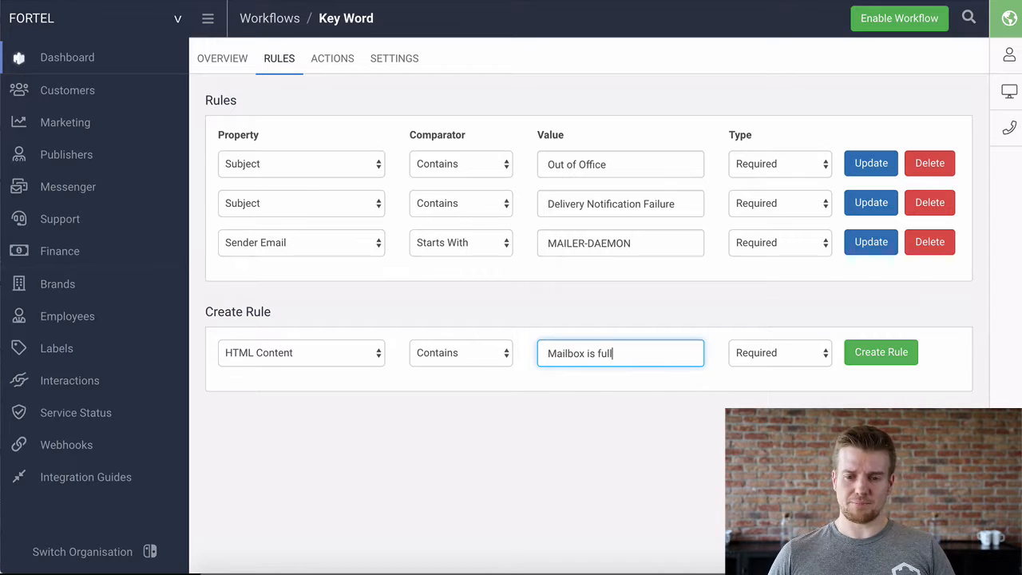
click(886, 352)
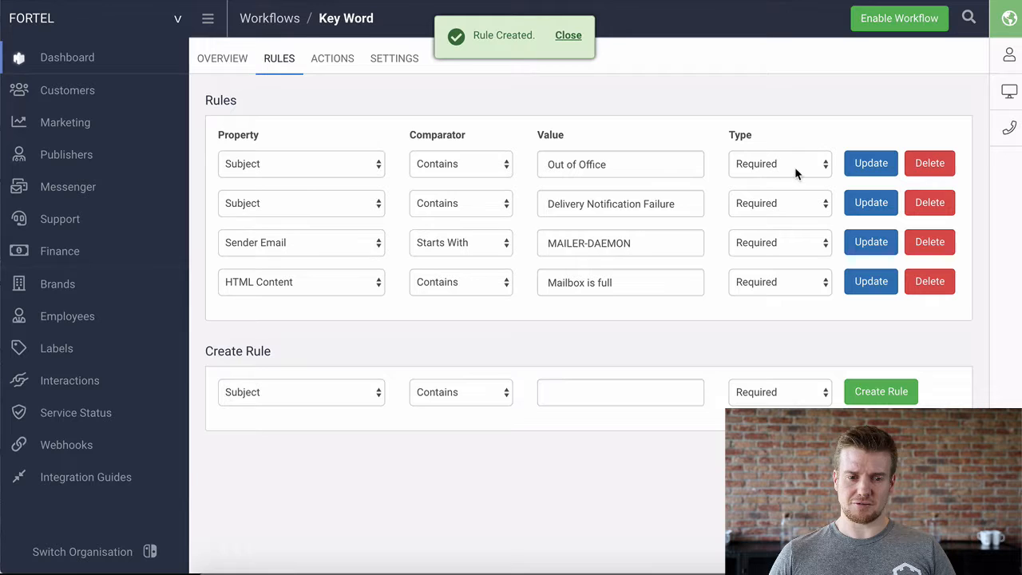
Step: Add a Stop Processing action to the Key Word workflow with the reason "Mailbox is full"
click(346, 65)
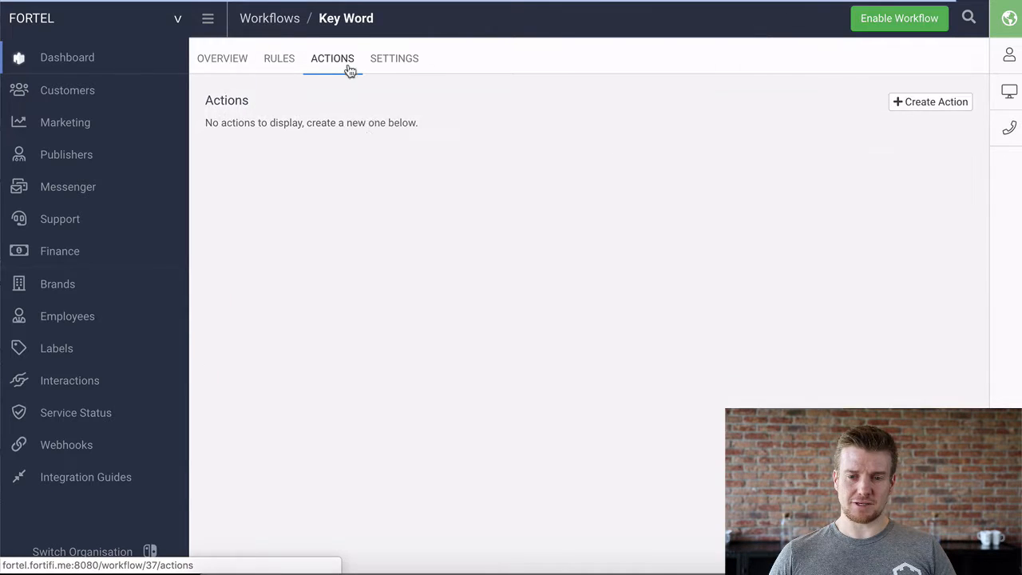
click(900, 108)
click(301, 168)
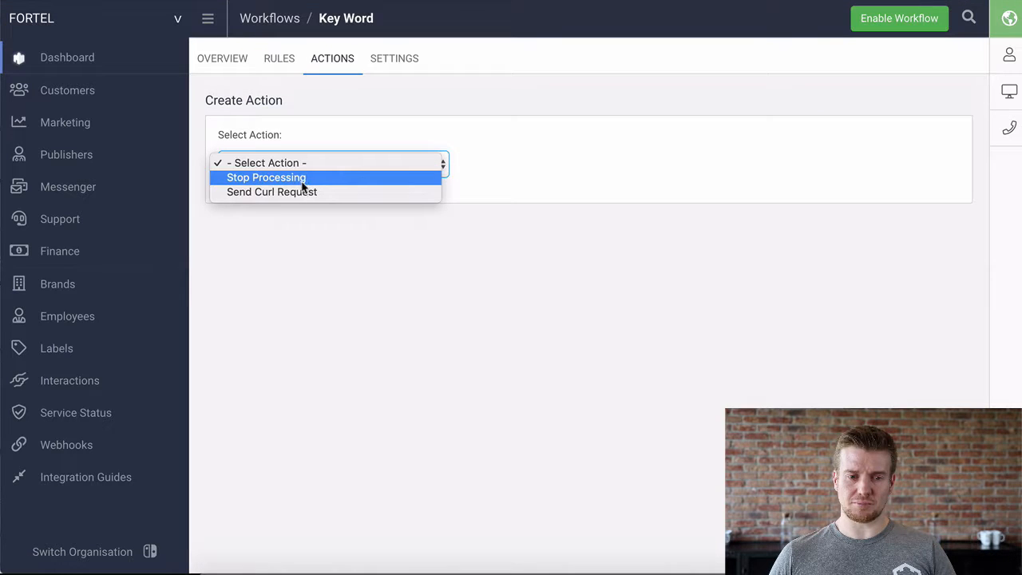
click(384, 352)
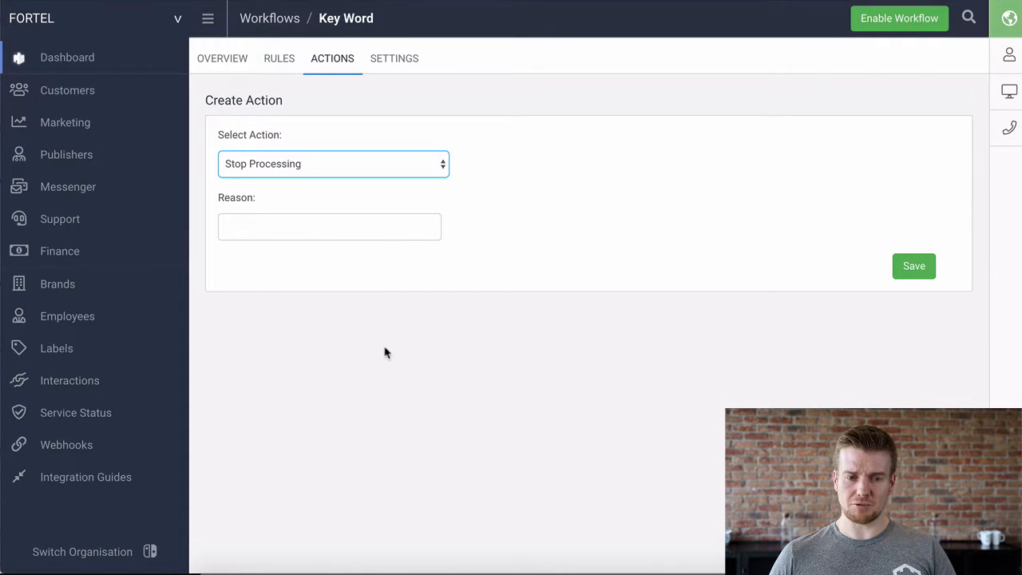
click(371, 226)
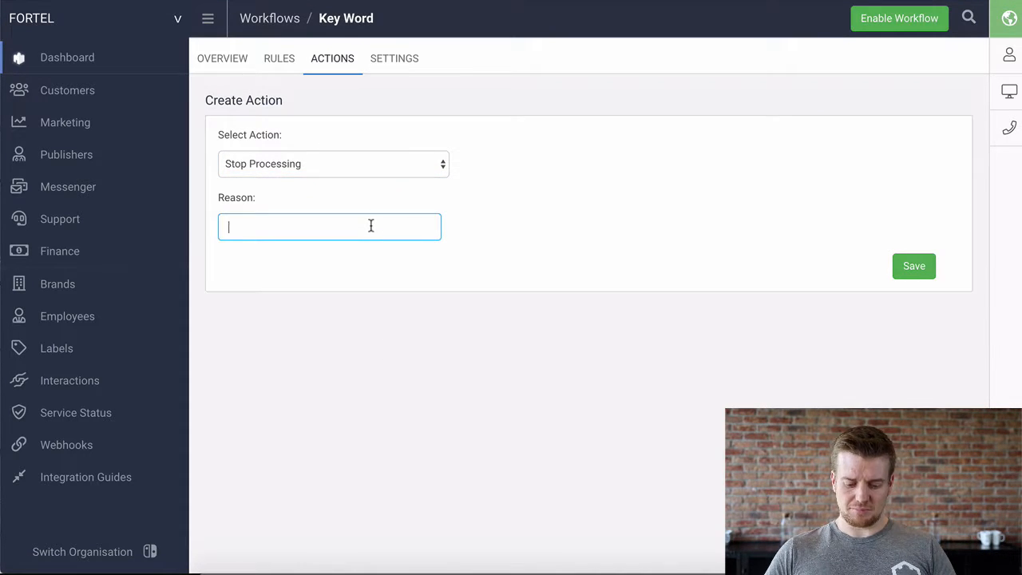
text(MAilbo)
key(BackSpace)
key(BackSpace)
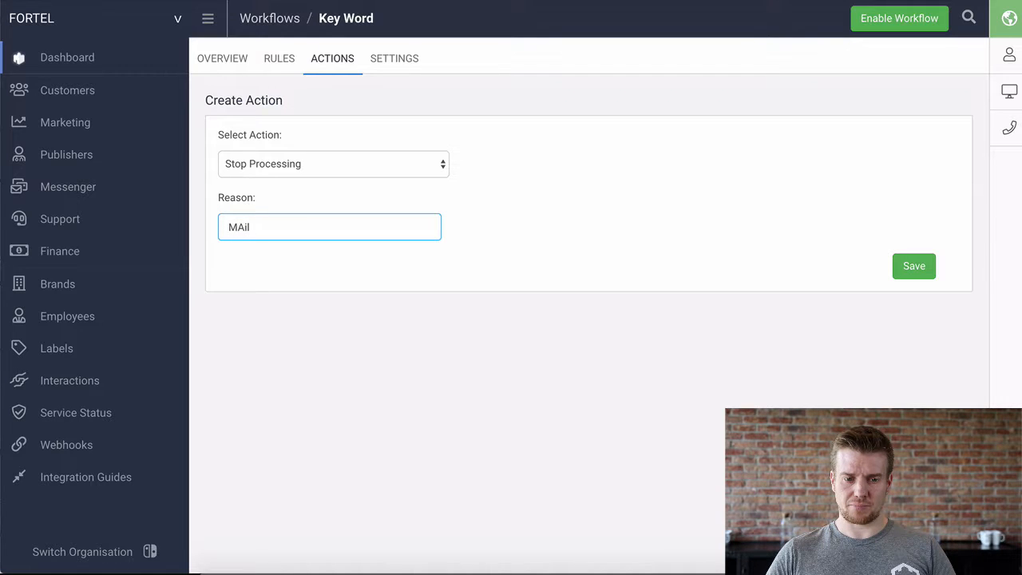
key(BackSpace)
key(BackSpace)
key(BackSpace)
text(ailbox is full)
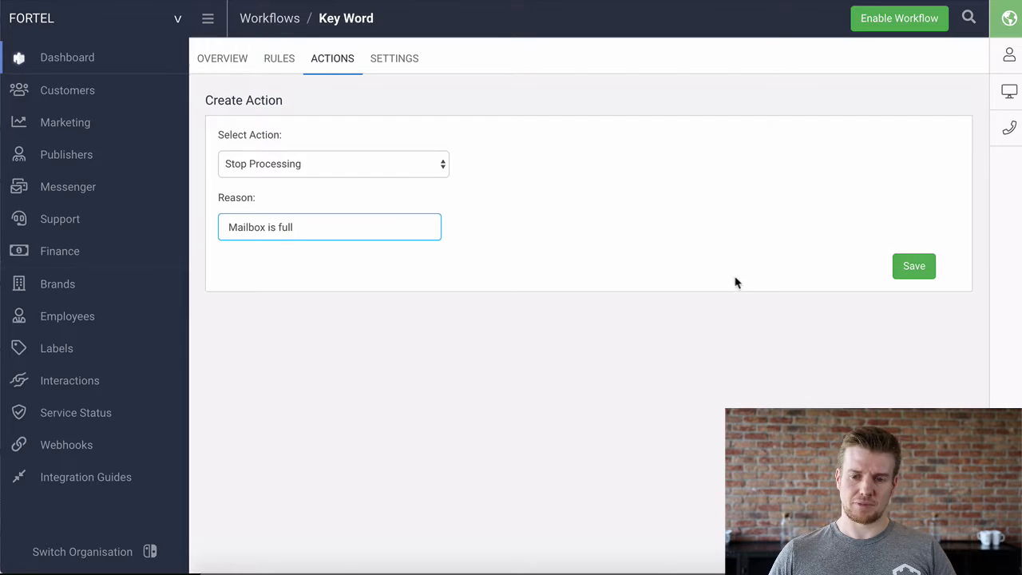
click(914, 272)
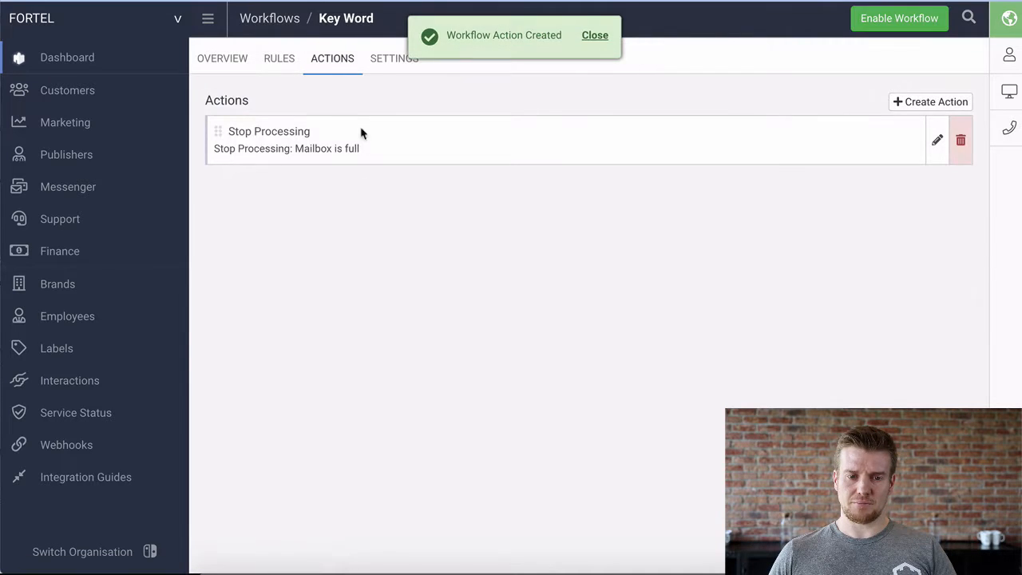
Step: Enable the Key Word workflow and return to the list of workflows
click(392, 69)
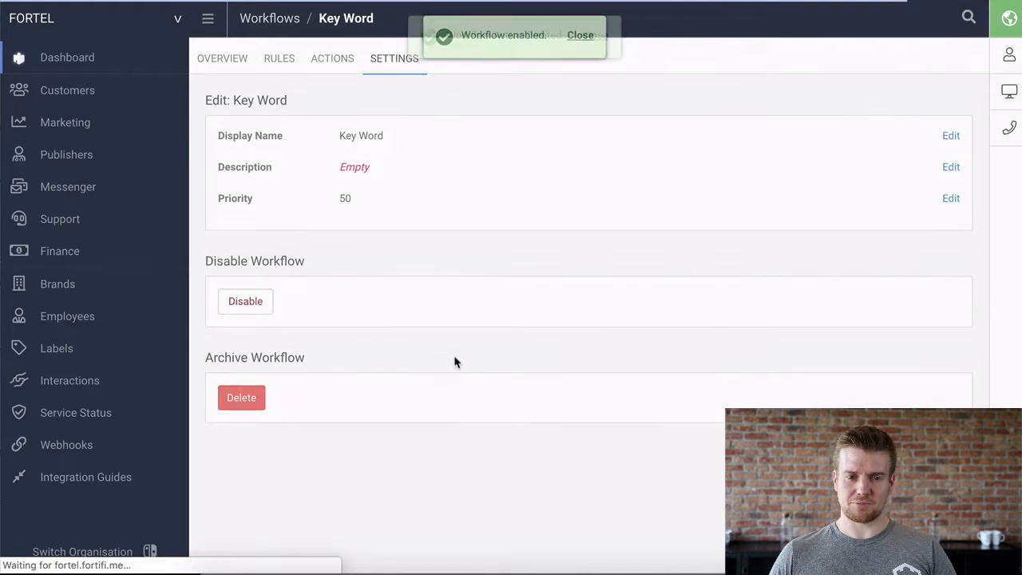
click(285, 19)
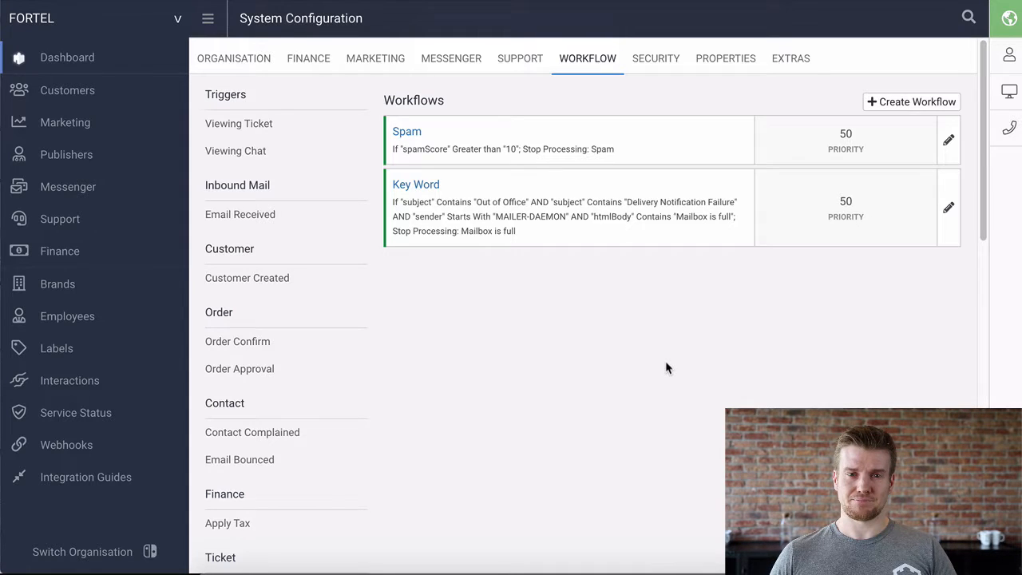
scroll(666, 367, down, 1)
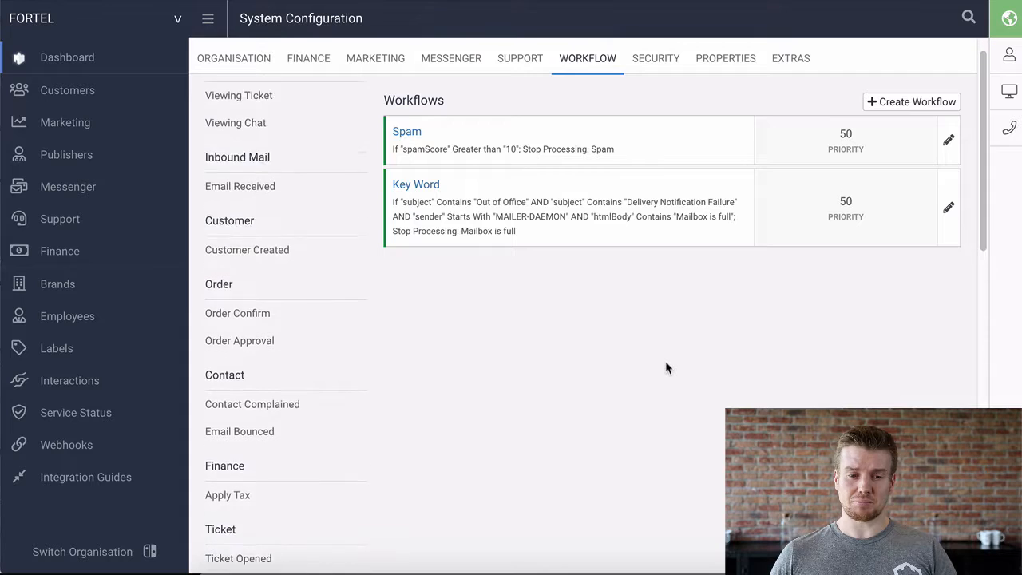
scroll(666, 367, up, 1)
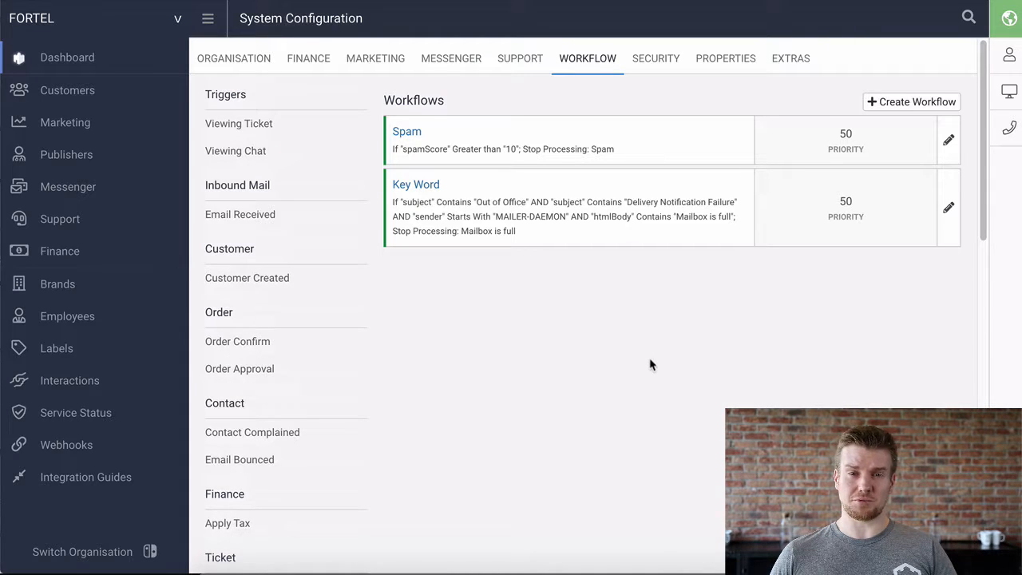
Step: Open the list of workflows for the Ticket Opened trigger
scroll(539, 348, down, 1)
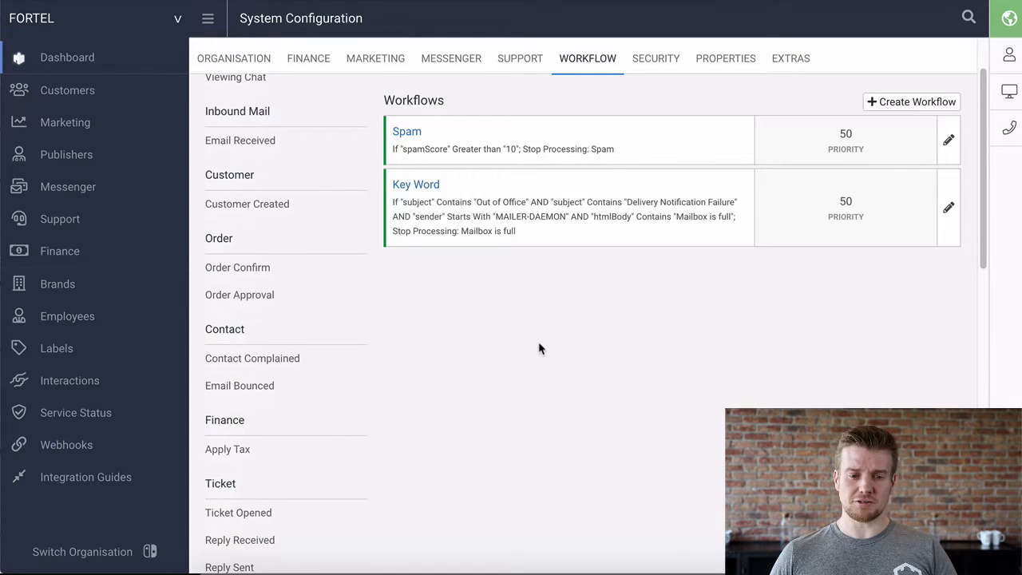
scroll(539, 348, down, 1)
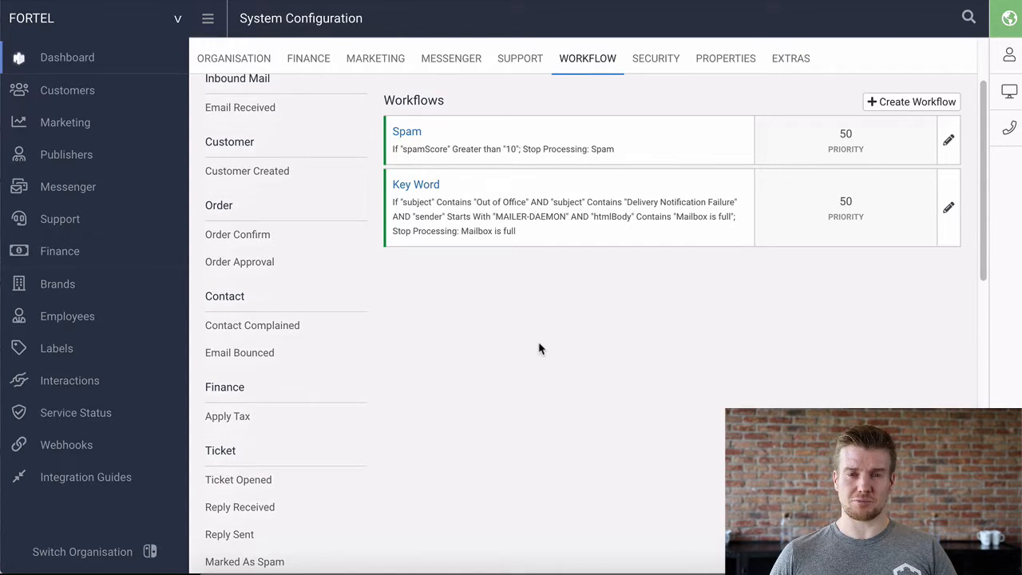
scroll(539, 348, up, 1)
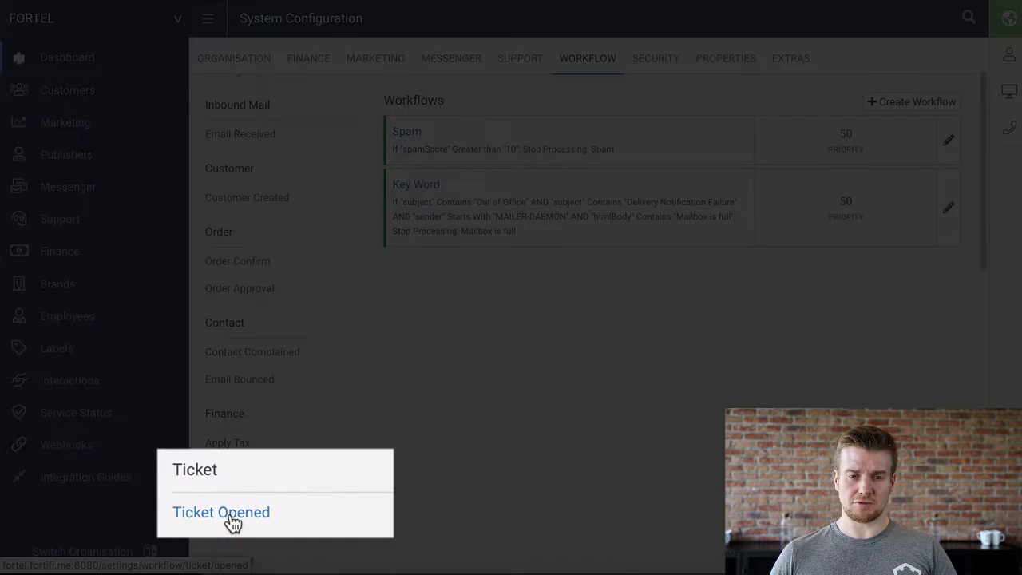
click(233, 507)
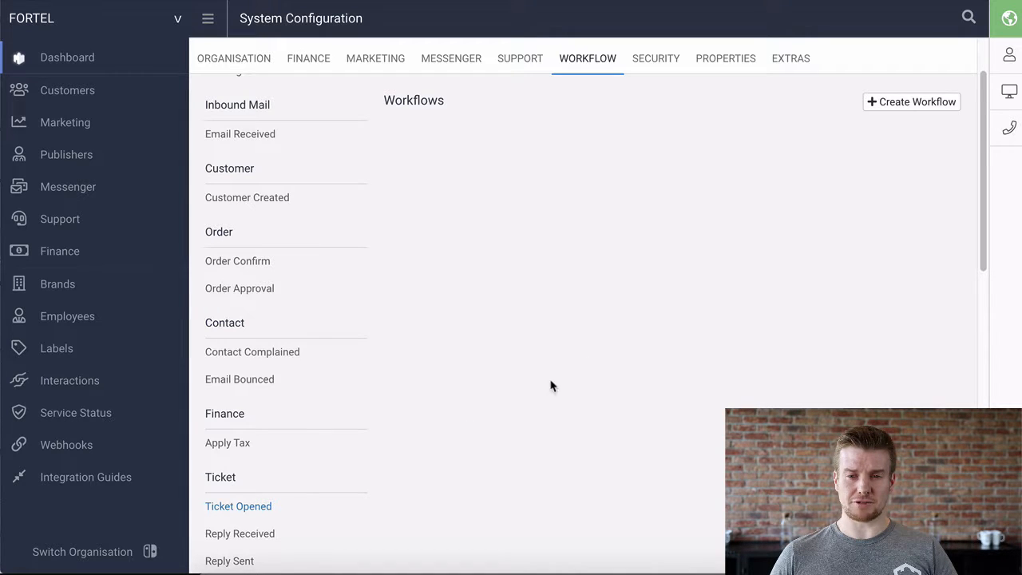
Step: Create a workflow named "Support" for the Ticket Opened trigger
click(929, 104)
click(580, 164)
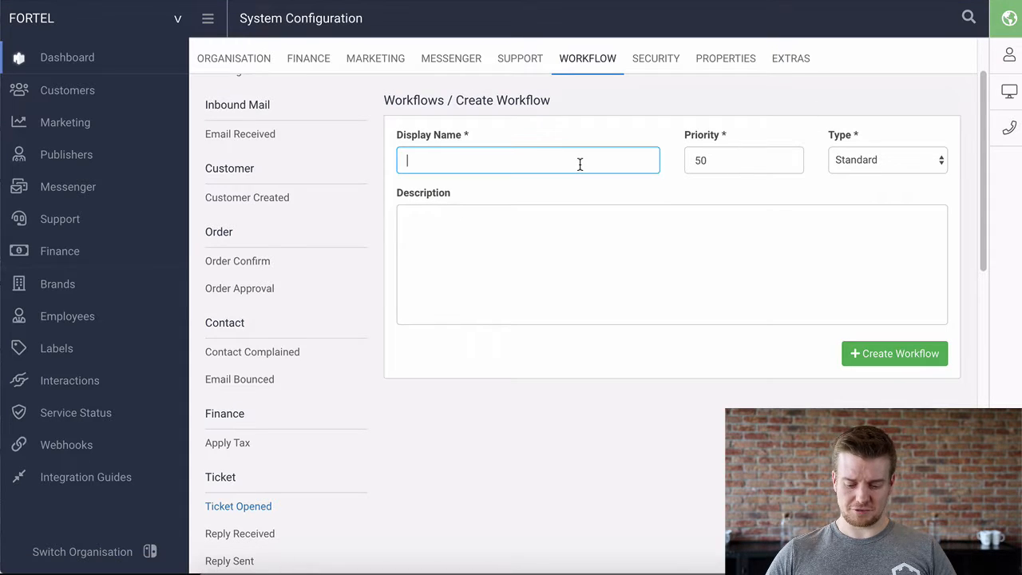
text(Suppor)
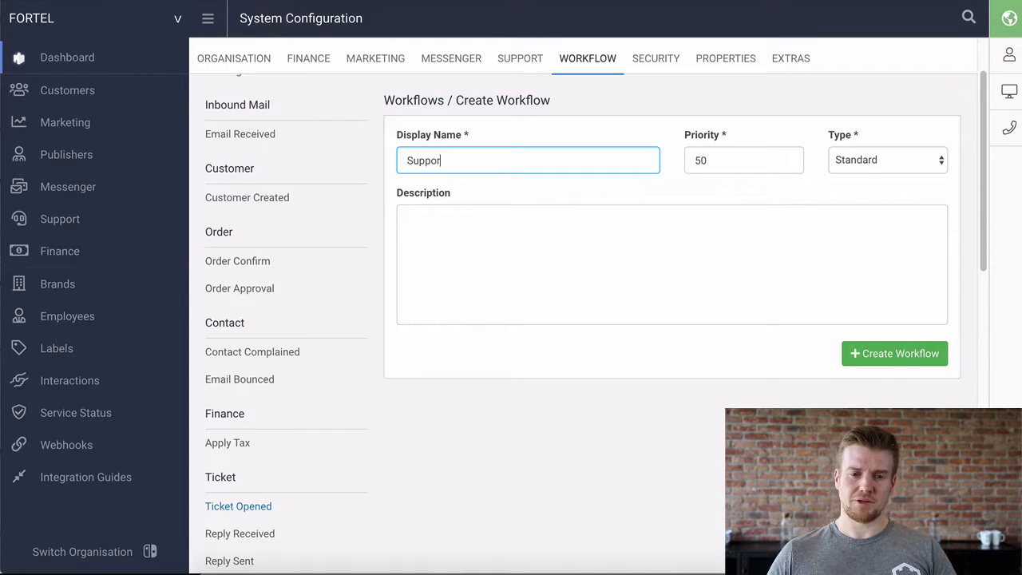
text(t)
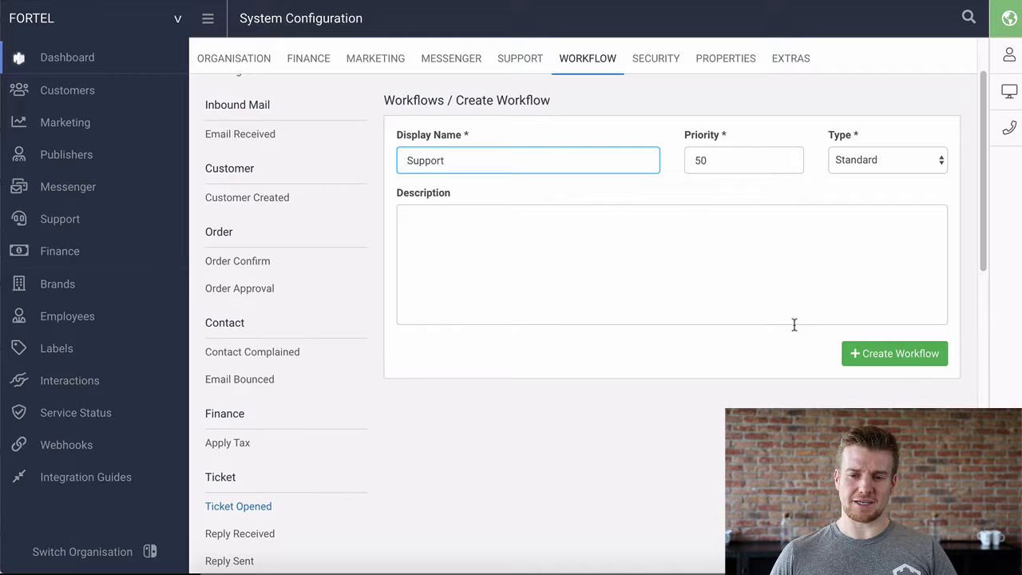
click(893, 355)
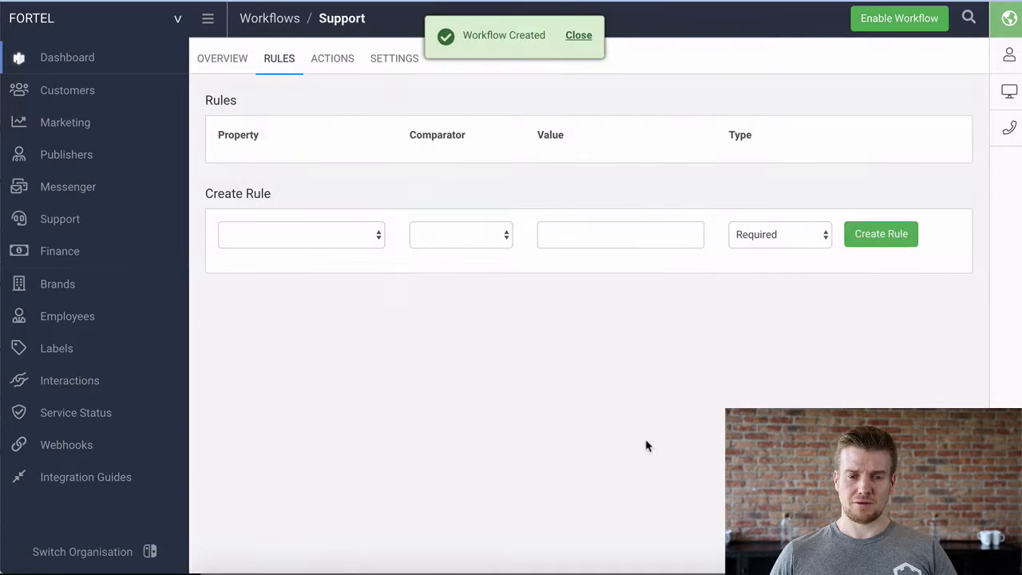
Step: Examine the ticket, customer and generic properties available for a rule in the Support workflow
click(366, 241)
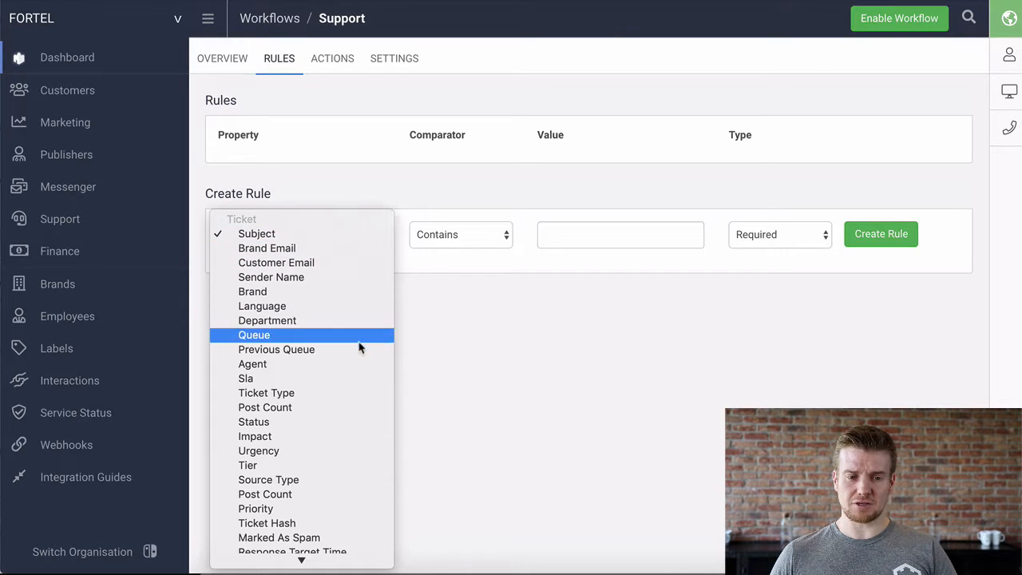
scroll(359, 359, down, 1)
scroll(359, 359, down, 2)
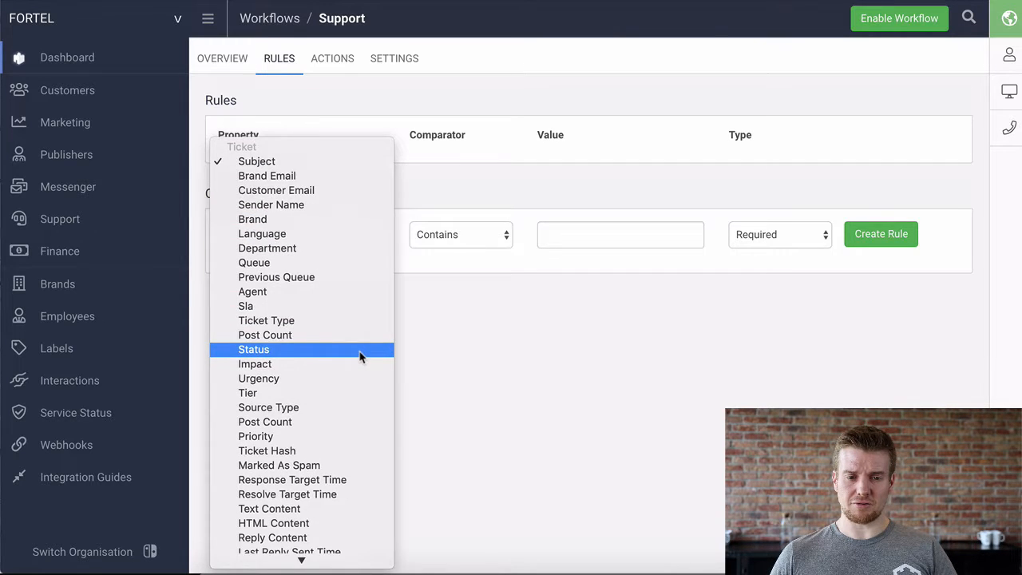
scroll(352, 291, down, 1)
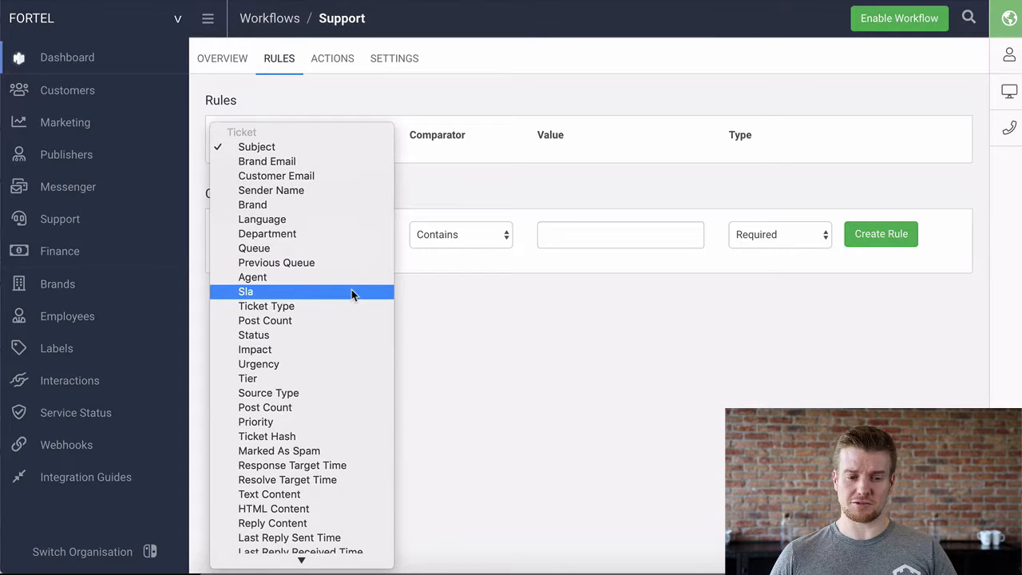
scroll(351, 291, down, 10)
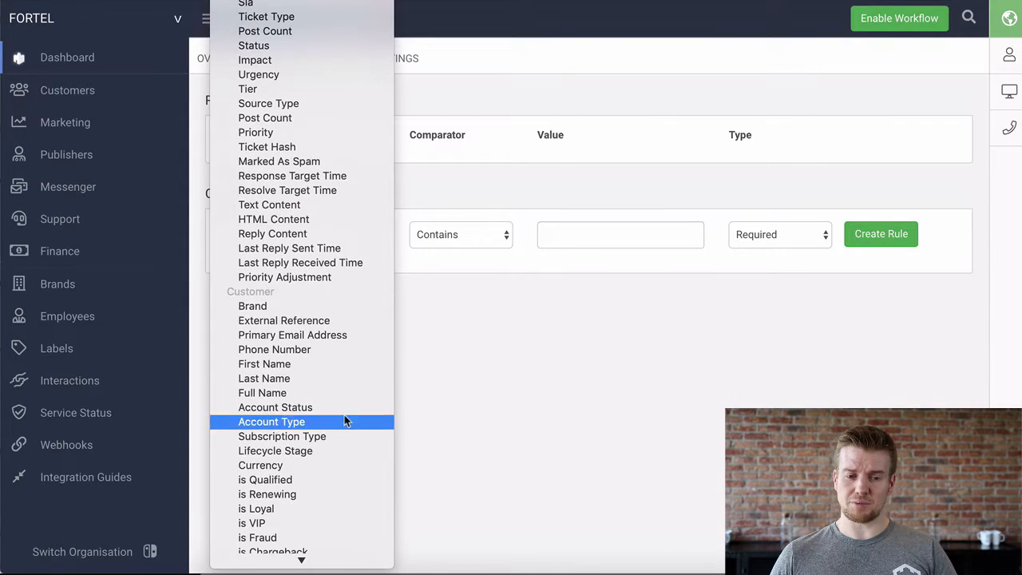
scroll(344, 414, down, 15)
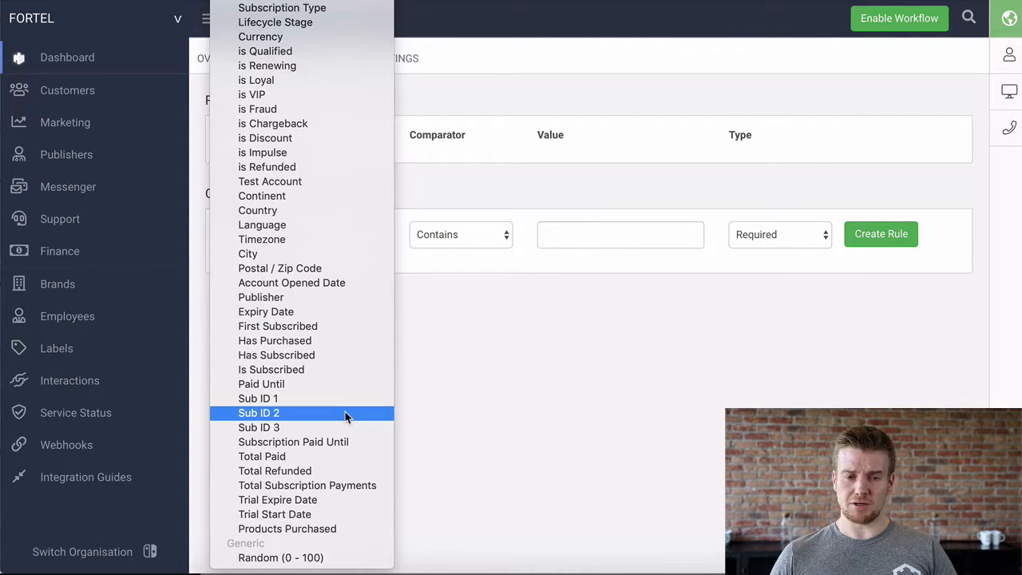
scroll(345, 412, up, 17)
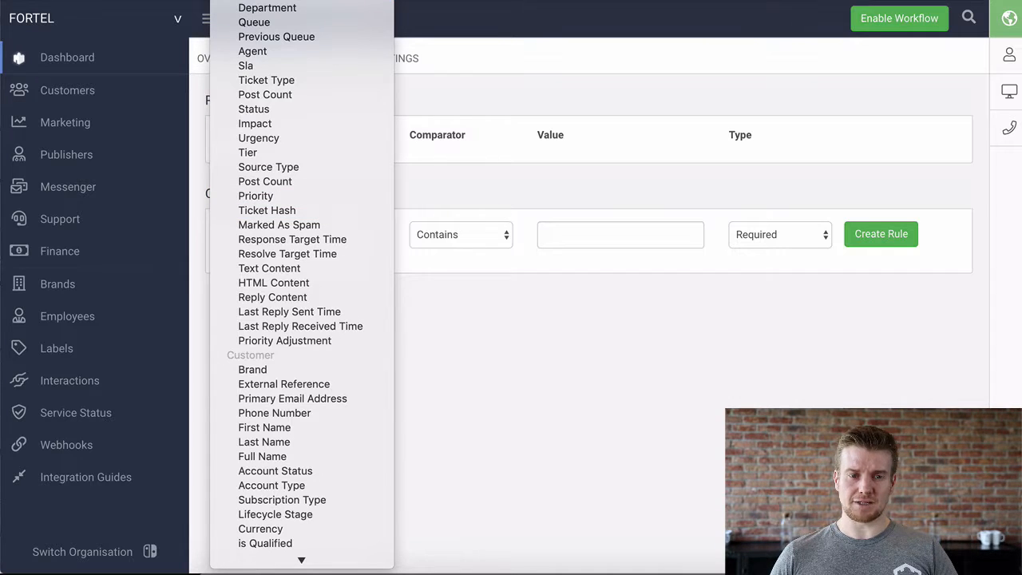
Step: Add a required rule to the Support workflow for a Brand Email that starts with "Support"
click(313, 33)
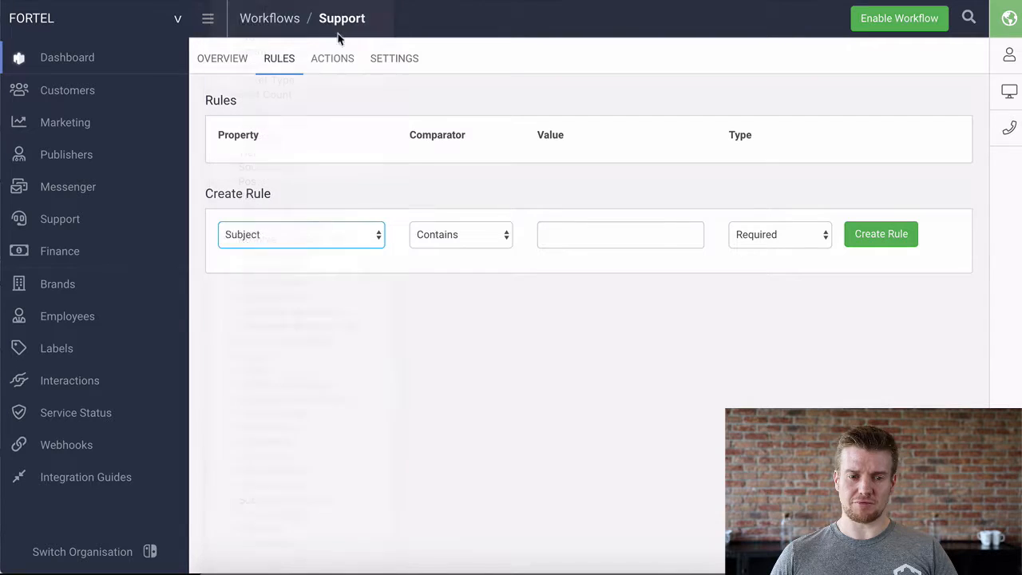
click(616, 237)
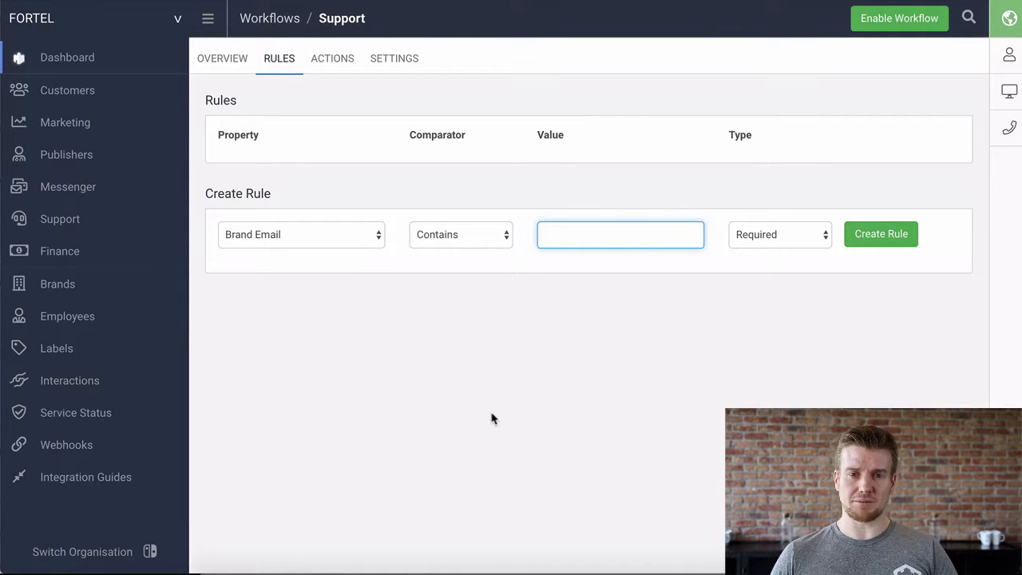
click(499, 238)
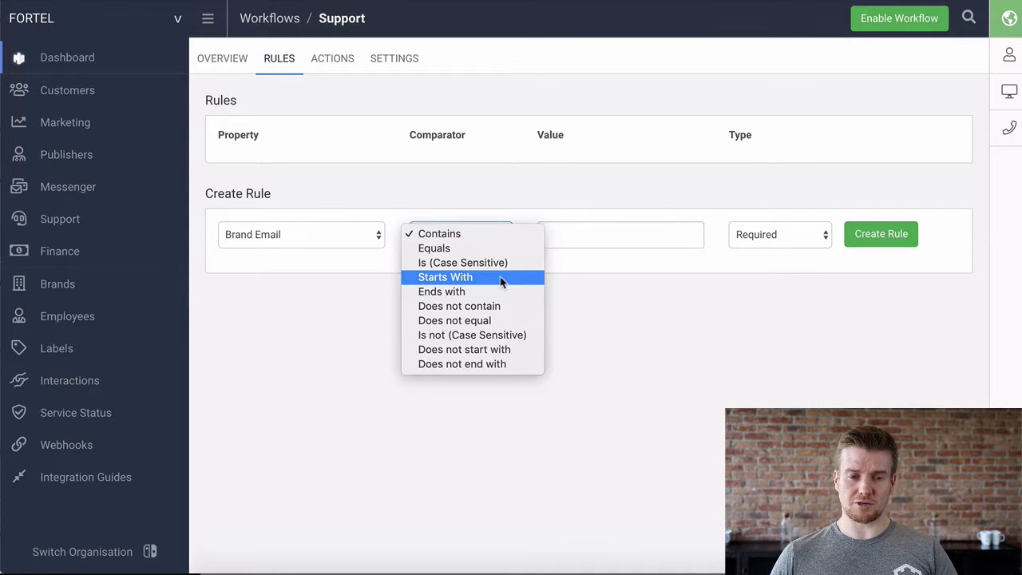
click(502, 277)
click(599, 233)
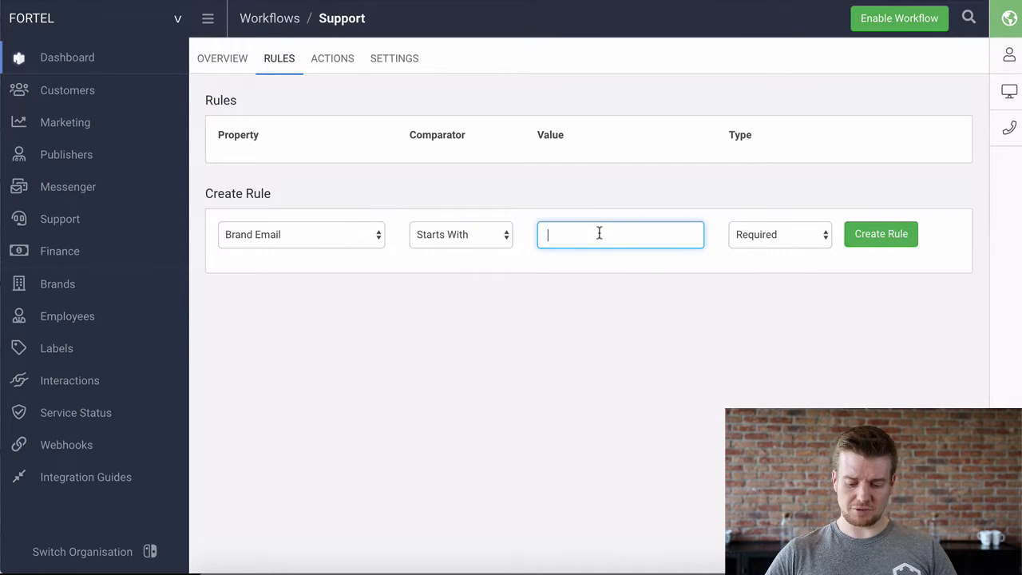
text(Support)
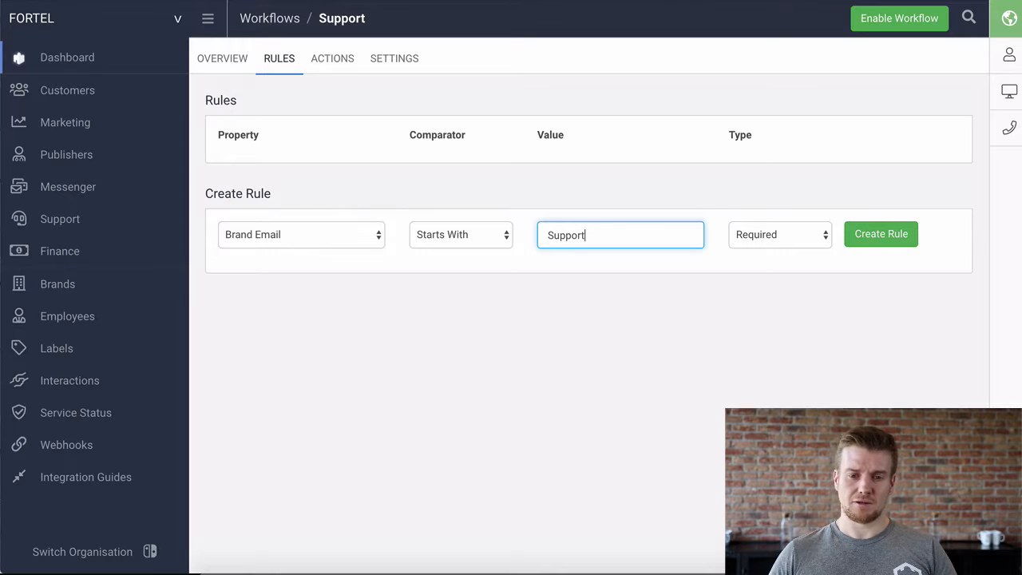
click(880, 234)
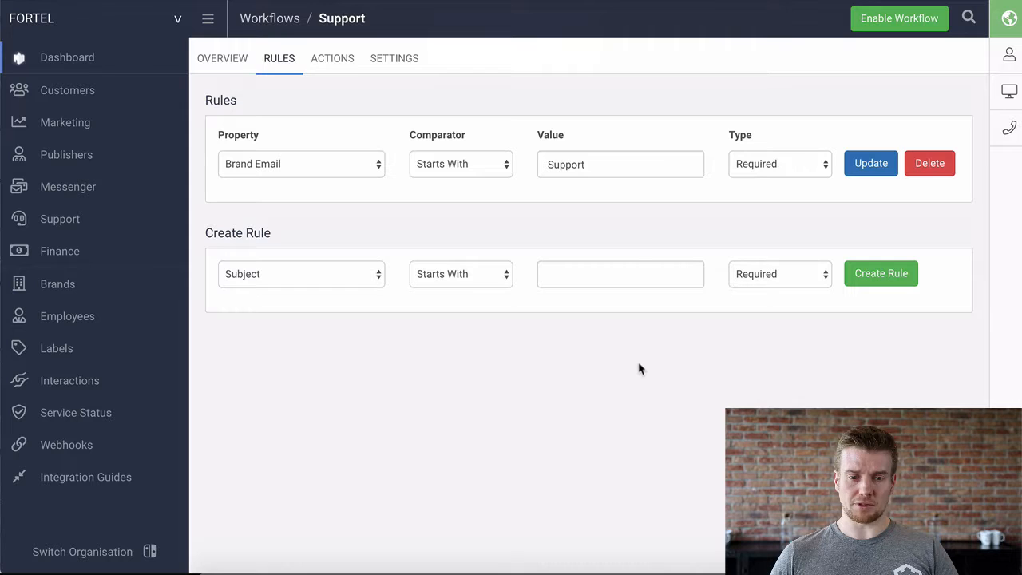
Step: Add a Change Department/Queue action to the Support workflow with the Support department and the Generic queue
click(342, 63)
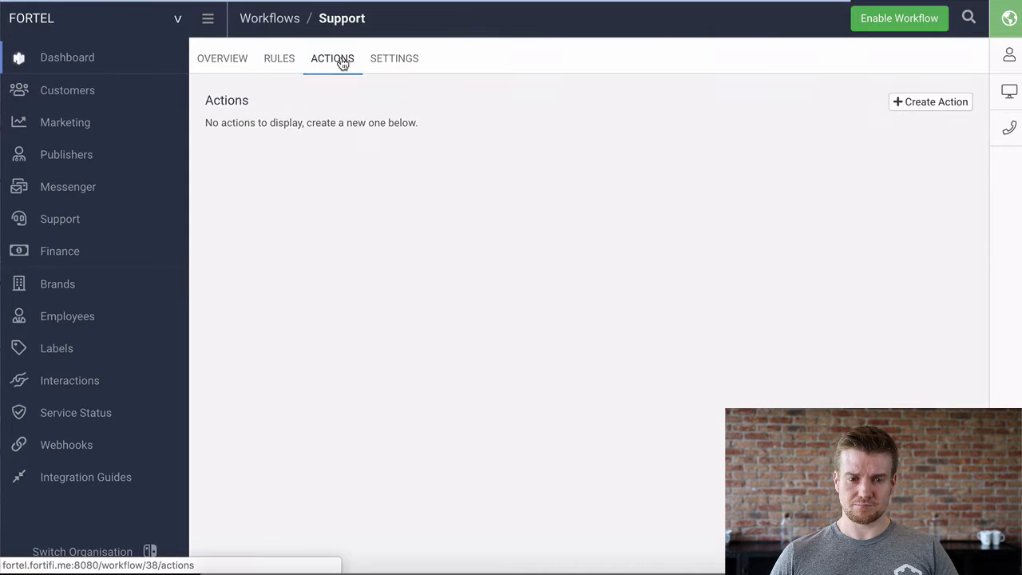
click(957, 112)
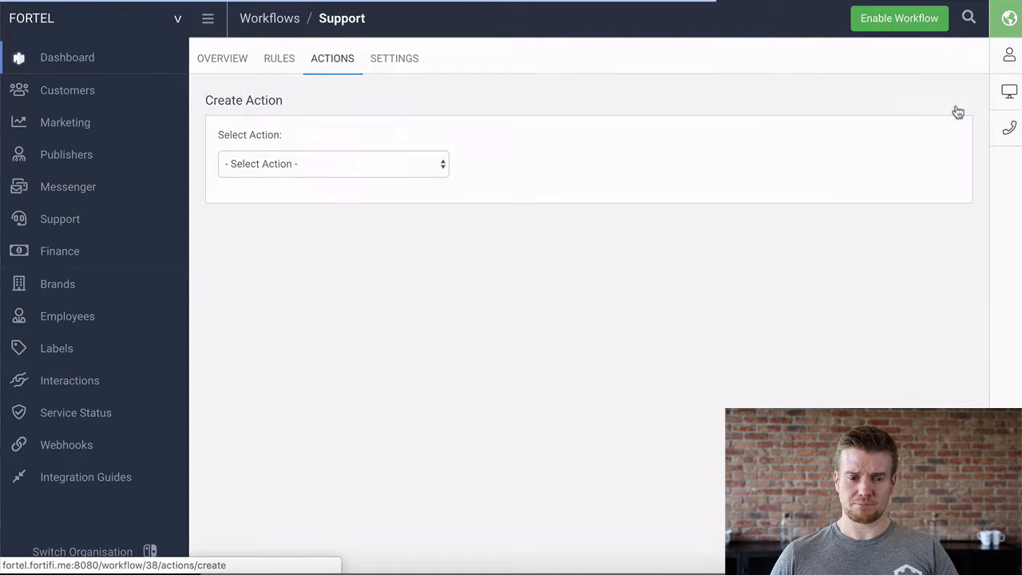
click(374, 171)
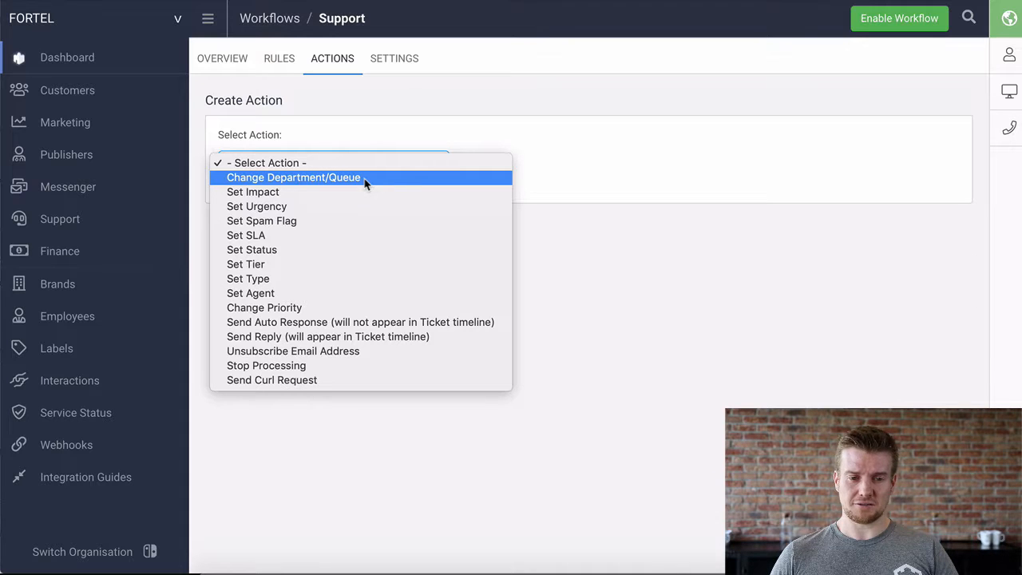
click(364, 184)
click(372, 232)
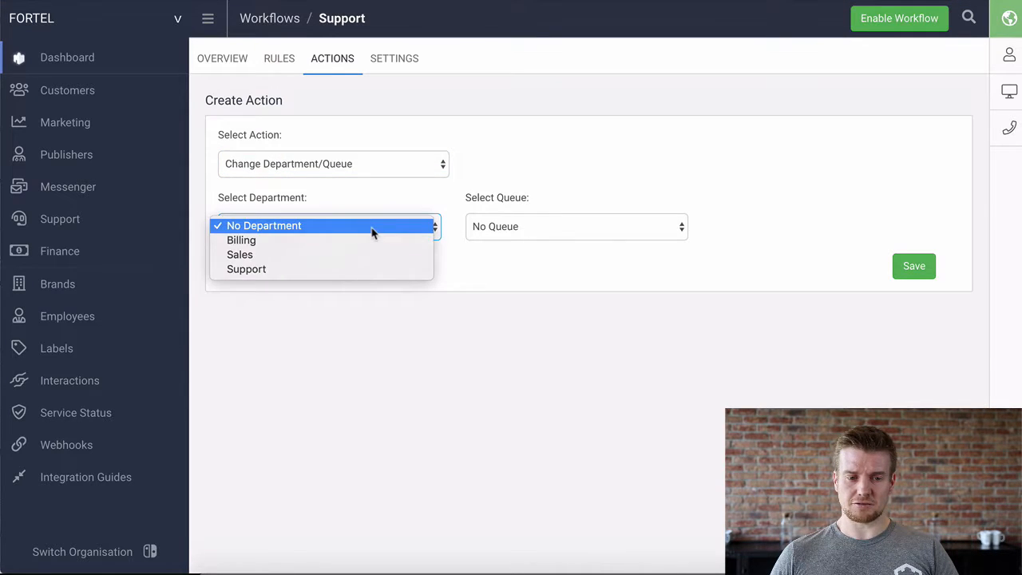
click(374, 276)
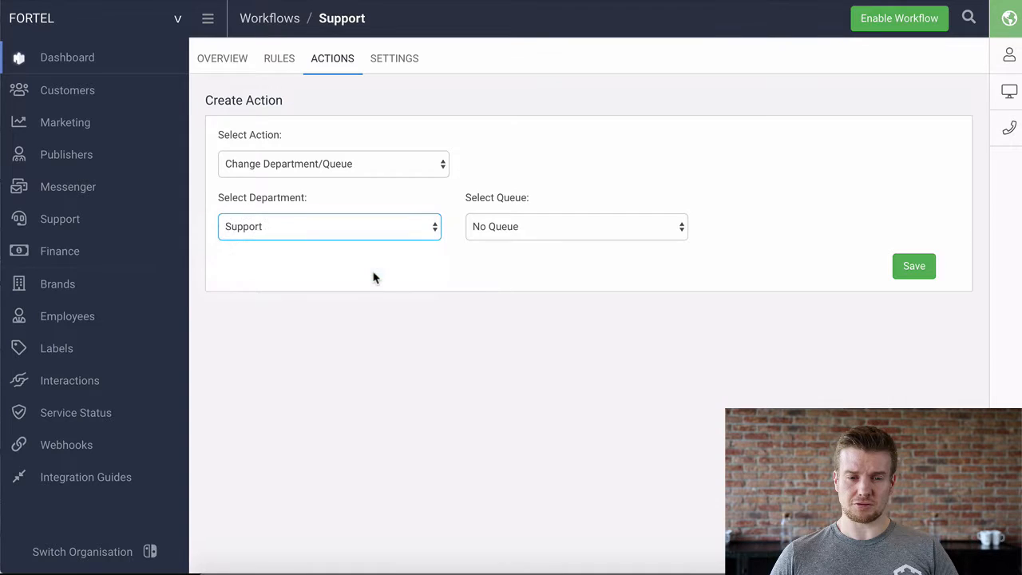
click(548, 232)
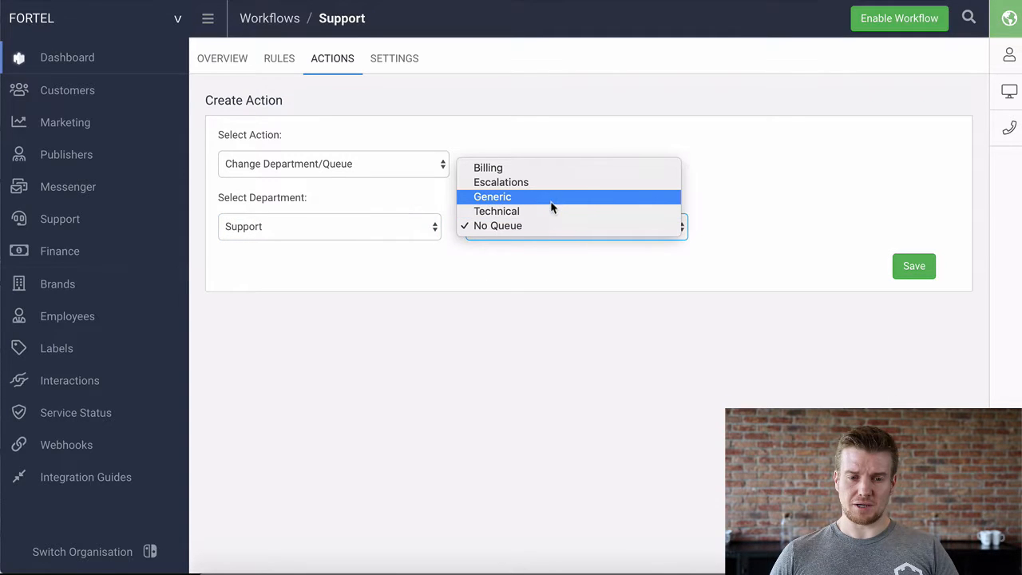
click(551, 202)
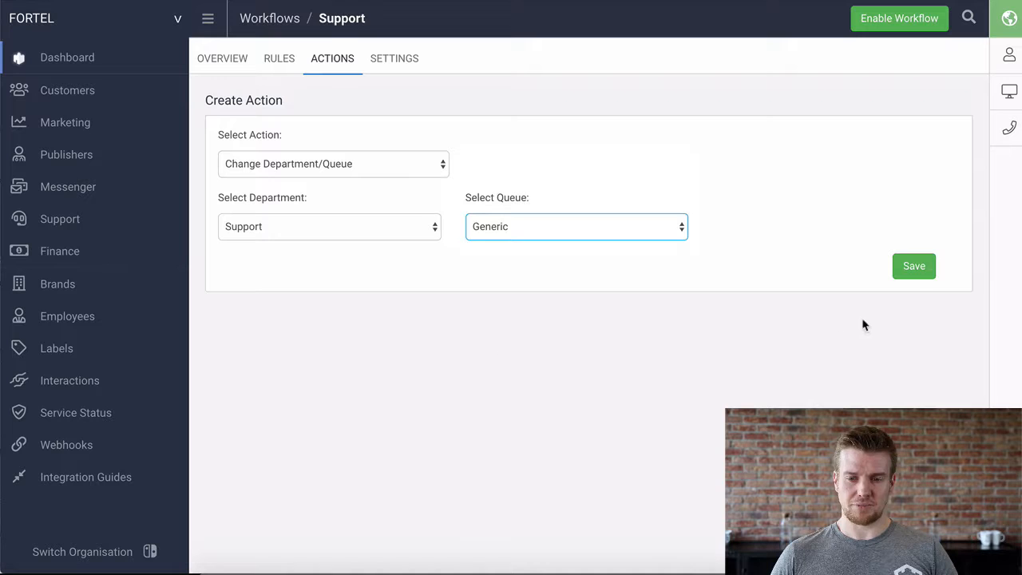
click(914, 272)
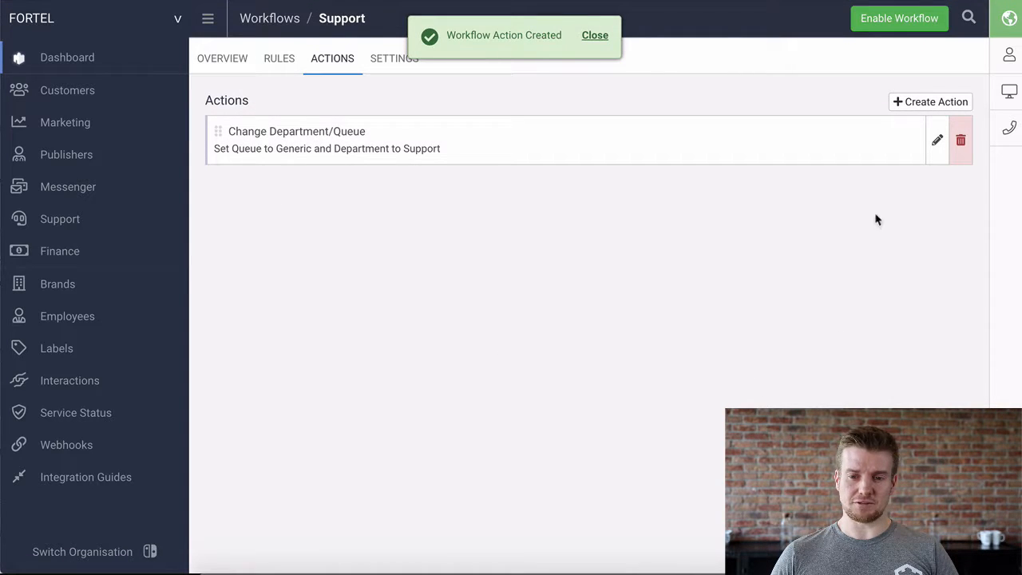
Step: Add a Set Urgency action to the Support workflow with the urgency Normal
click(920, 107)
click(376, 167)
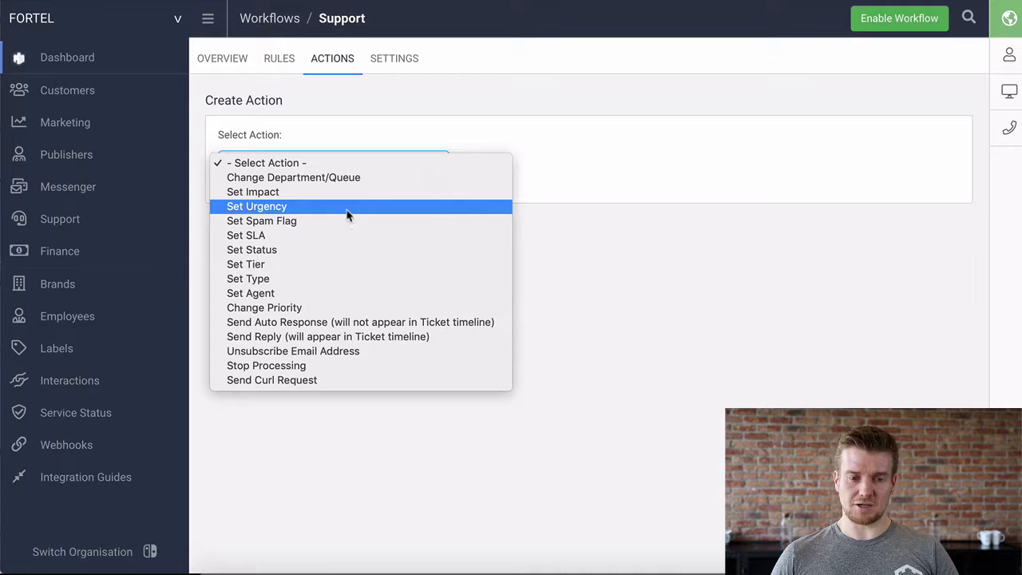
click(296, 206)
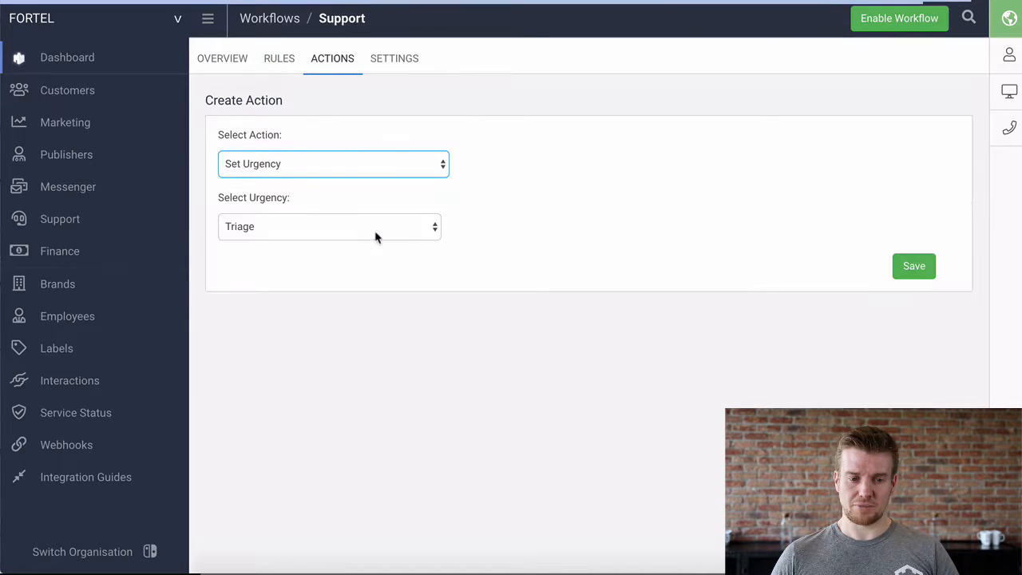
click(420, 226)
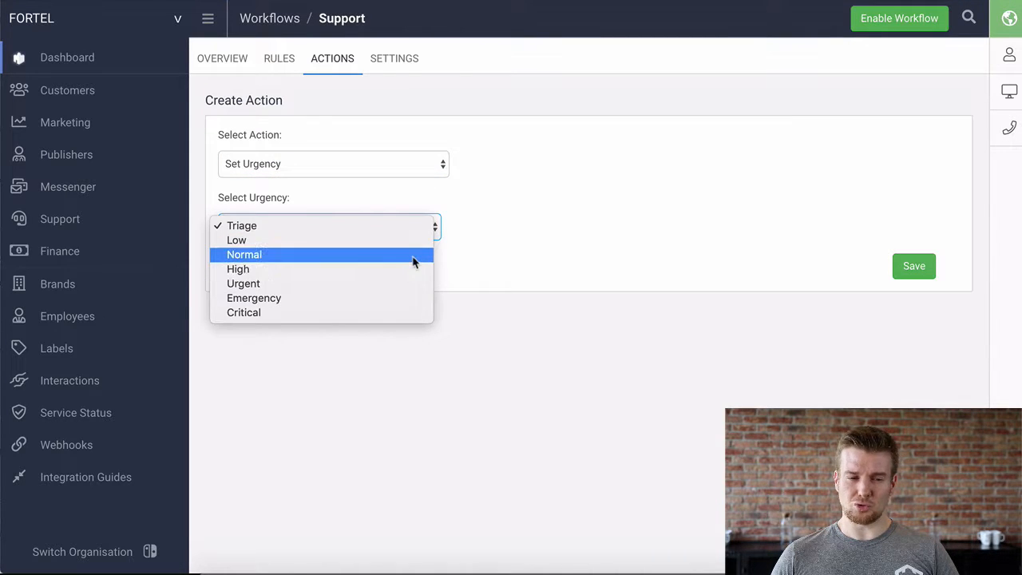
click(413, 262)
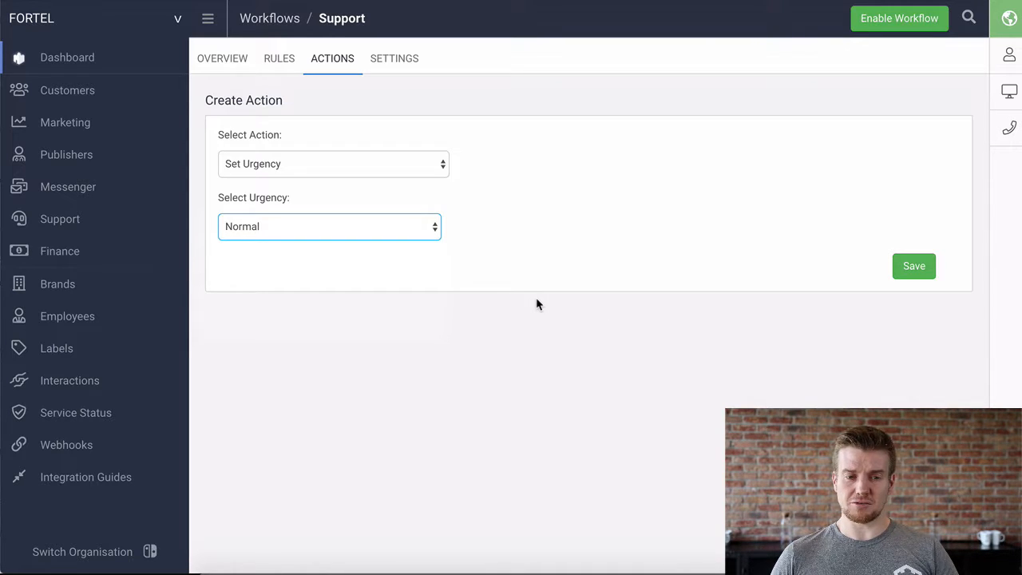
click(929, 272)
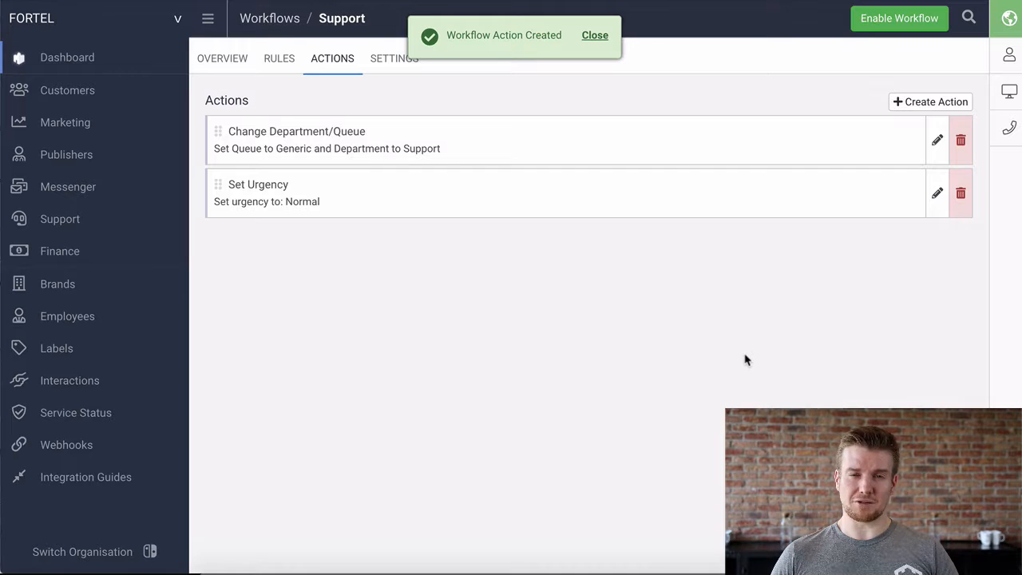
Step: Start a new Send Auto Response action (not shown in the ticket timeline) for the Support workflow
click(919, 102)
click(334, 163)
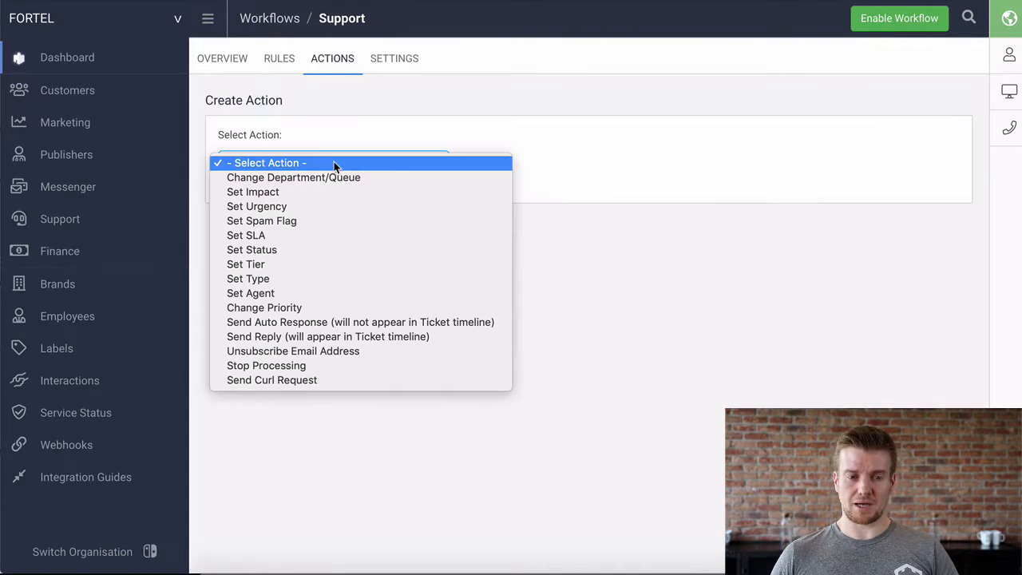
click(357, 324)
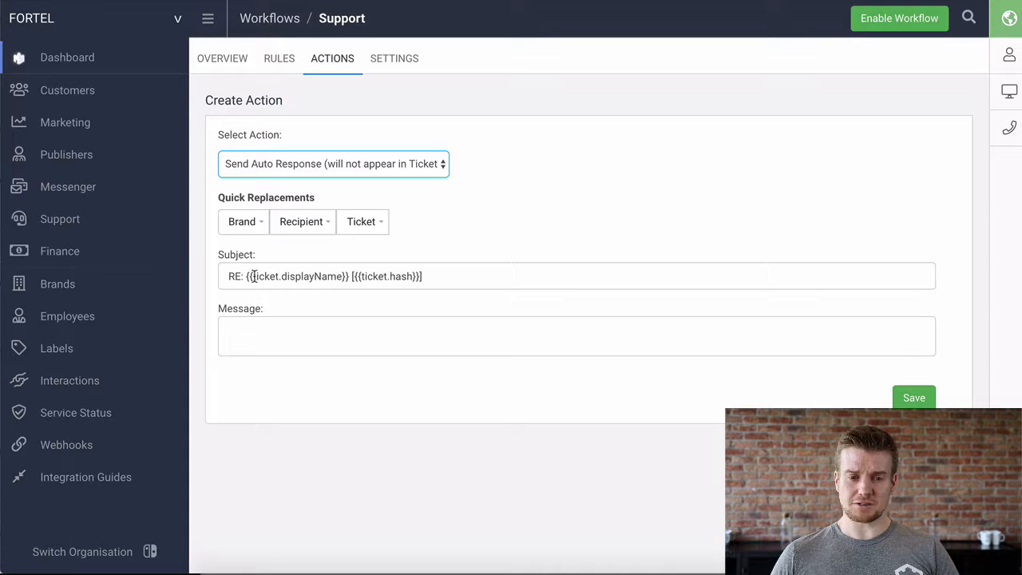
click(438, 276)
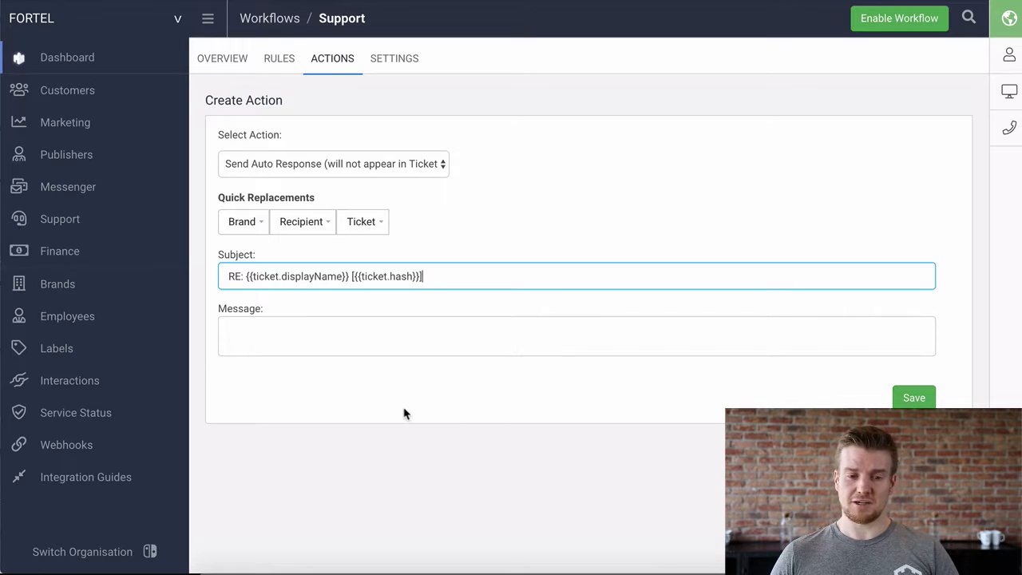
Step: Begin the auto-response message with the greeting "Hi", the recipient's first-name replacement and a comma
click(392, 327)
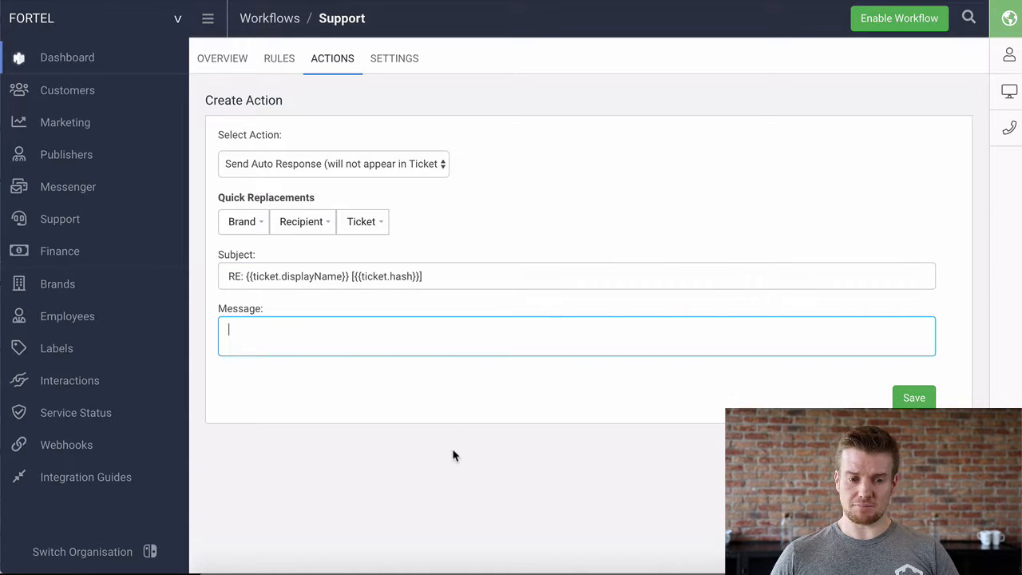
text(Hi)
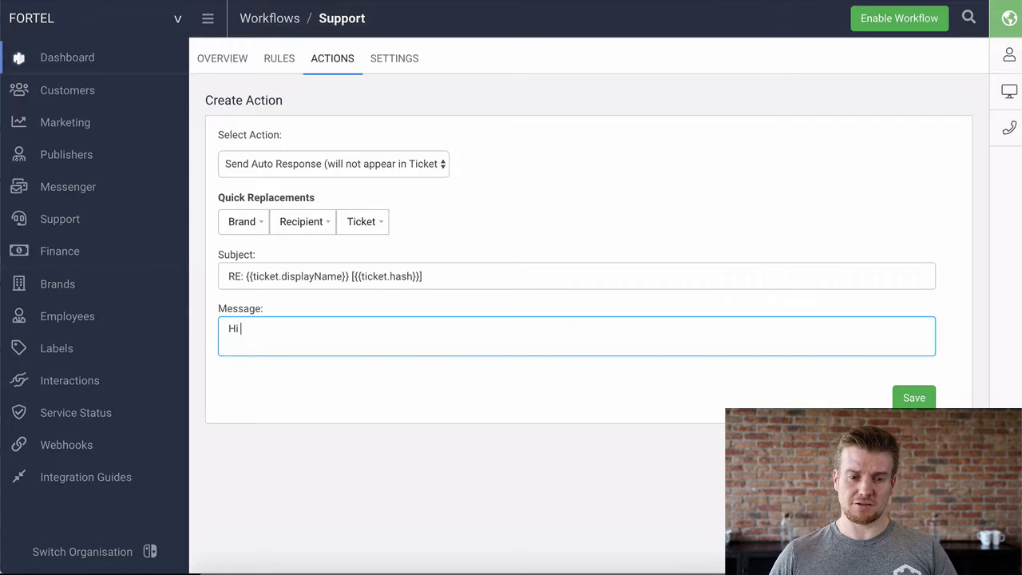
click(312, 226)
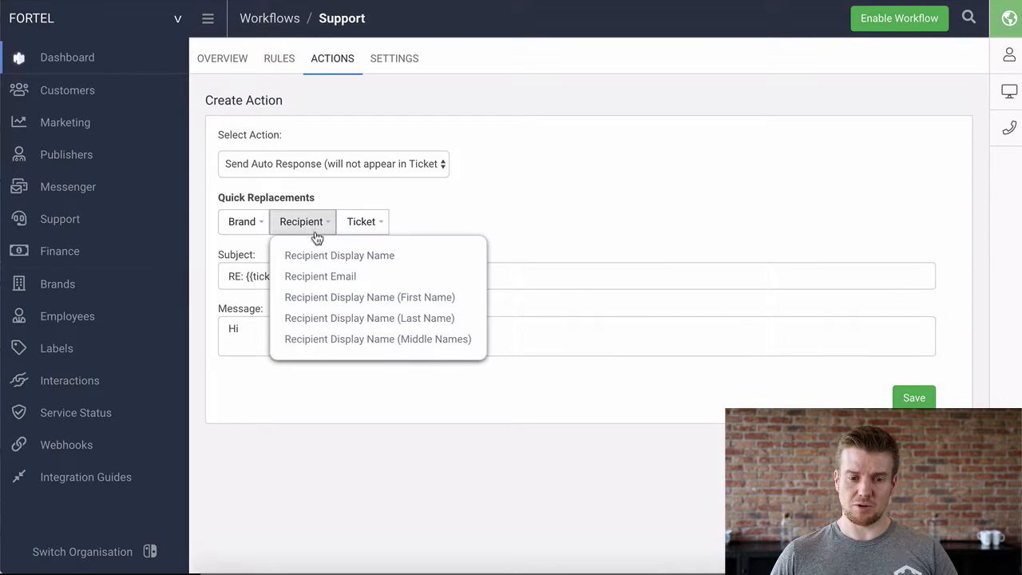
click(323, 301)
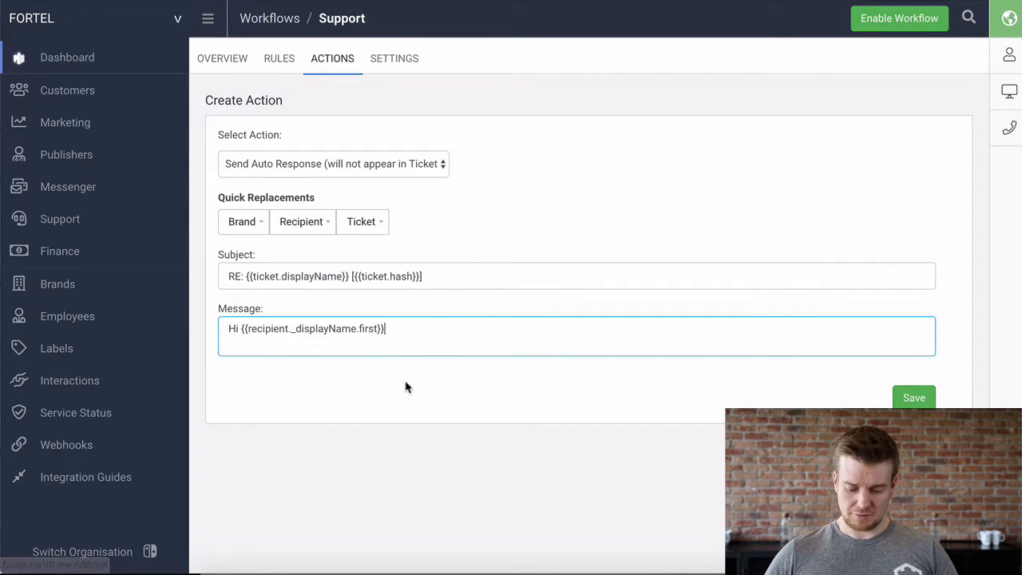
text(,)
Step: Add the paragraphs "Thank you for your Support Ticket" and "We will get back to you as soon as possible" to the message
key(Return)
key(Return)
text(Tha)
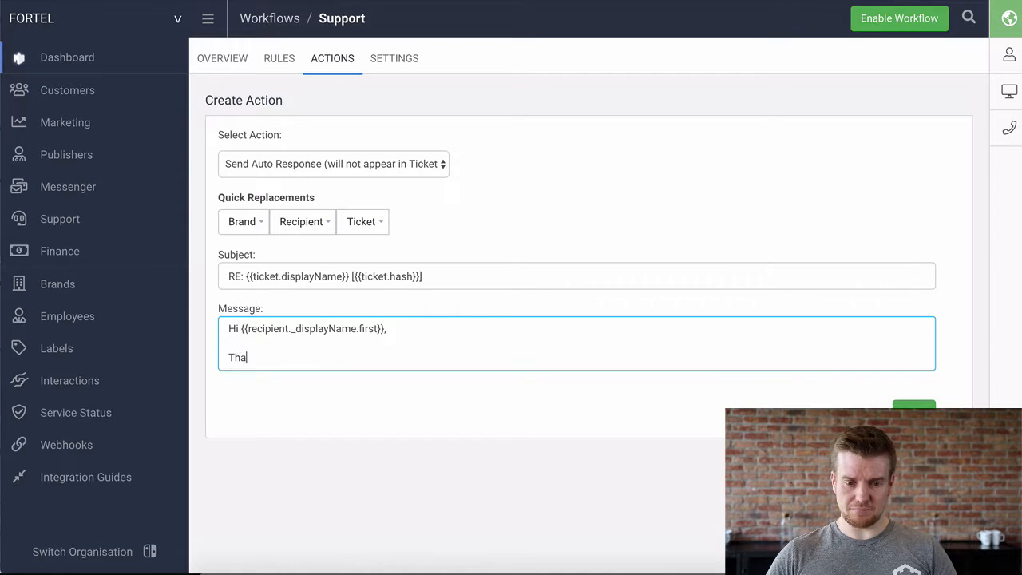
text(nk you for your S)
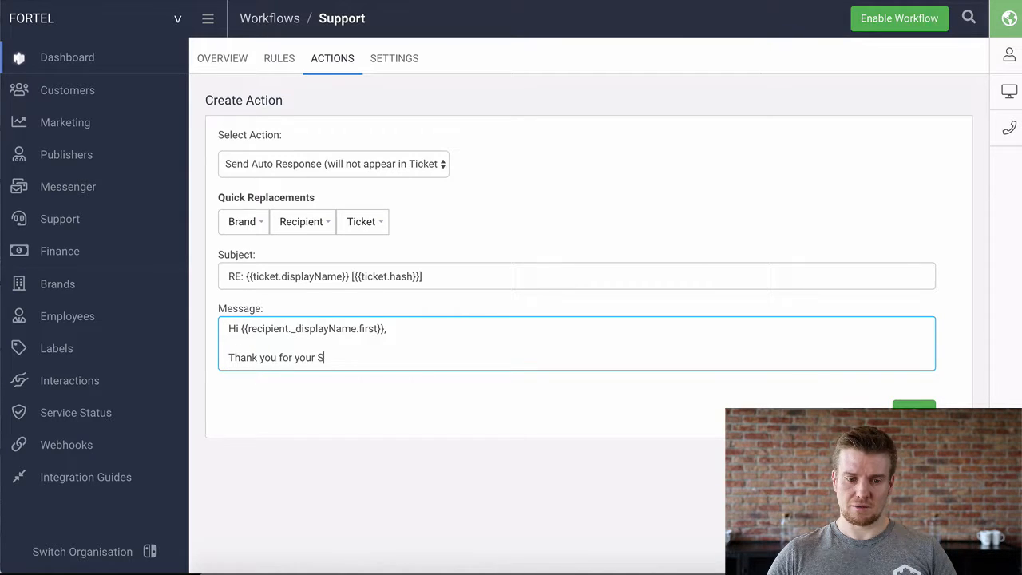
text(upport Ticket)
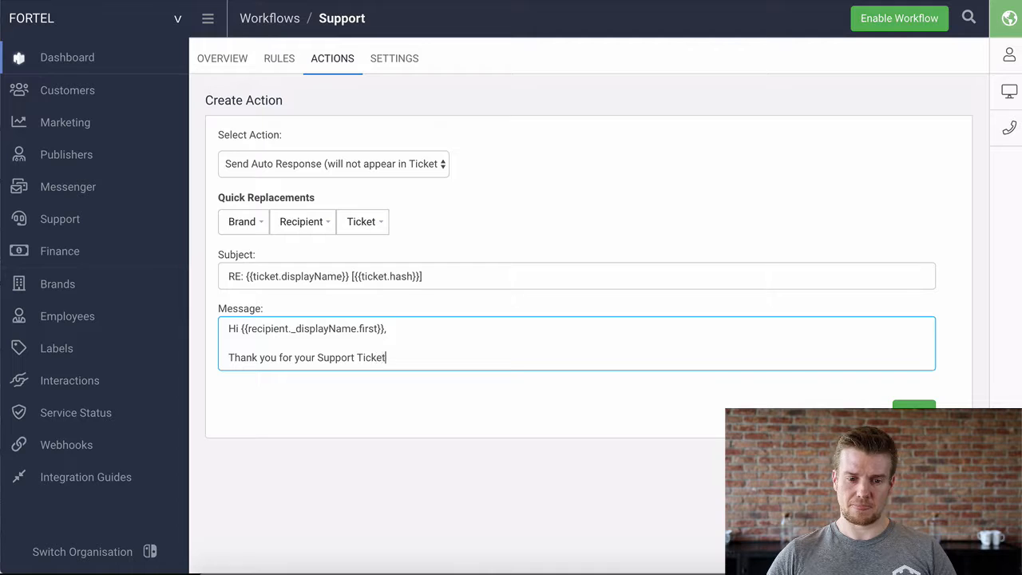
key(Return)
key(Return)
text(We will ge)
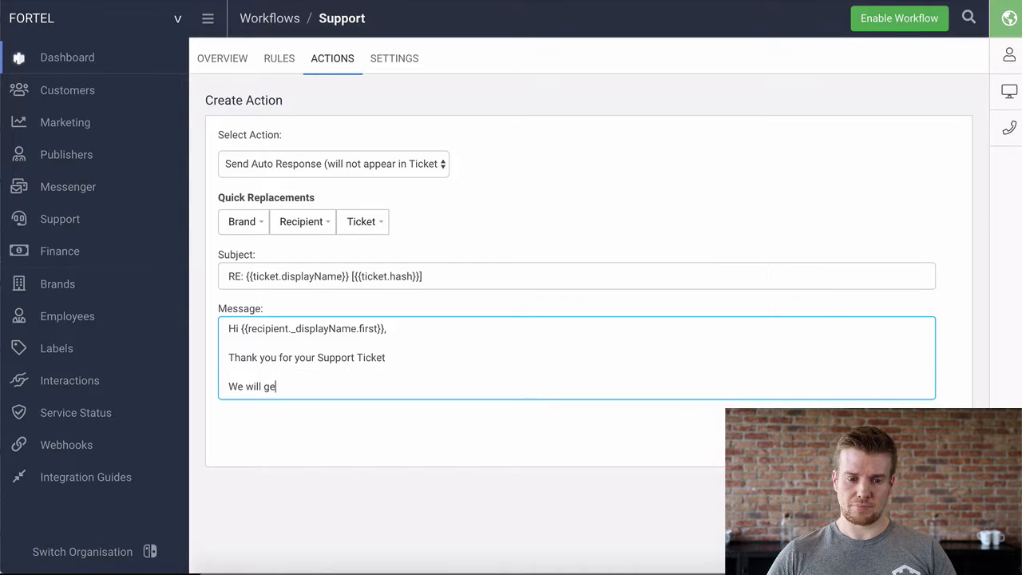
text(t back to you as soon as possible)
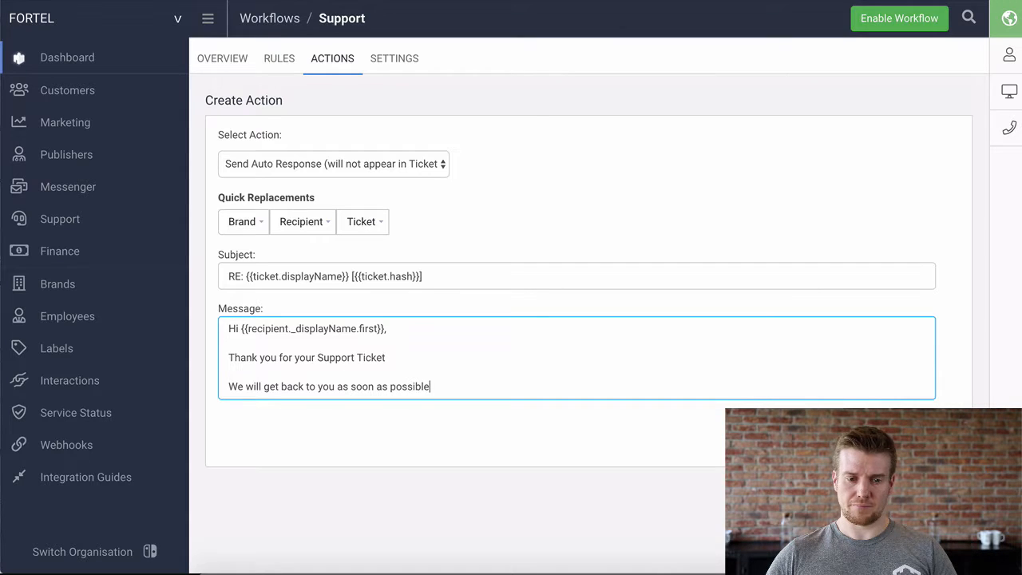
Step: End the message with the brand display name replacement on its own line and save the auto-response action
key(Return)
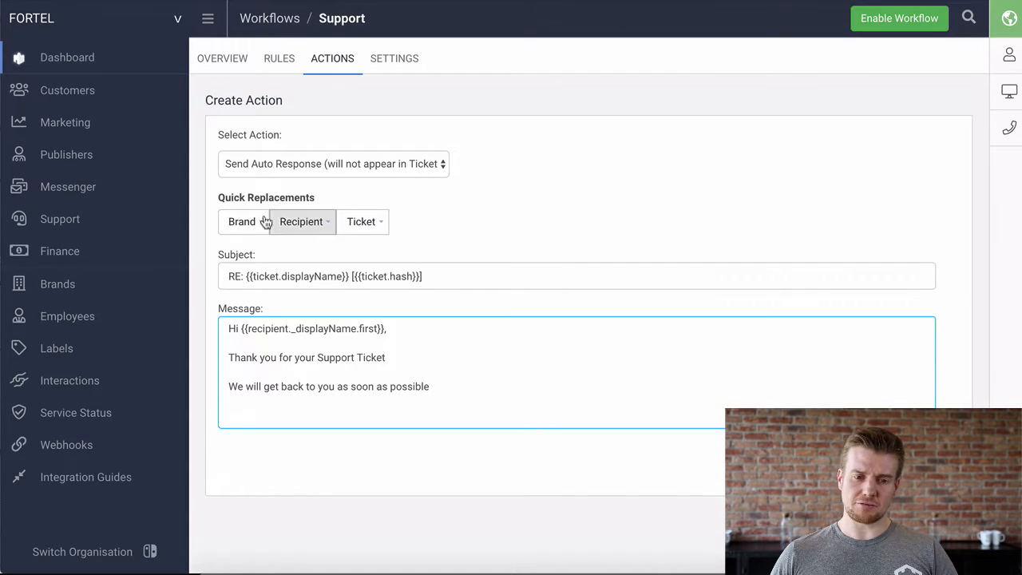
click(246, 222)
click(282, 258)
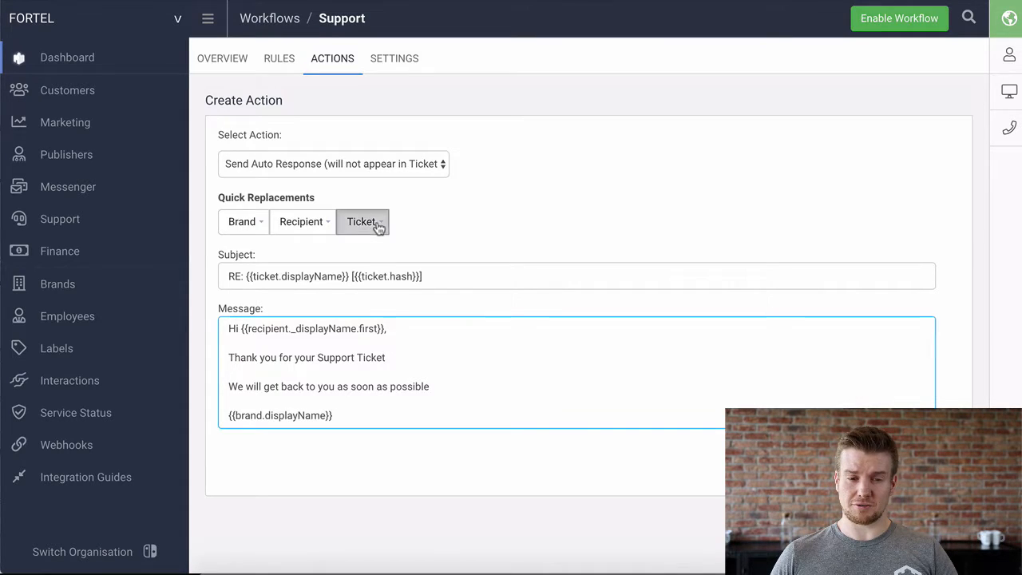
click(363, 224)
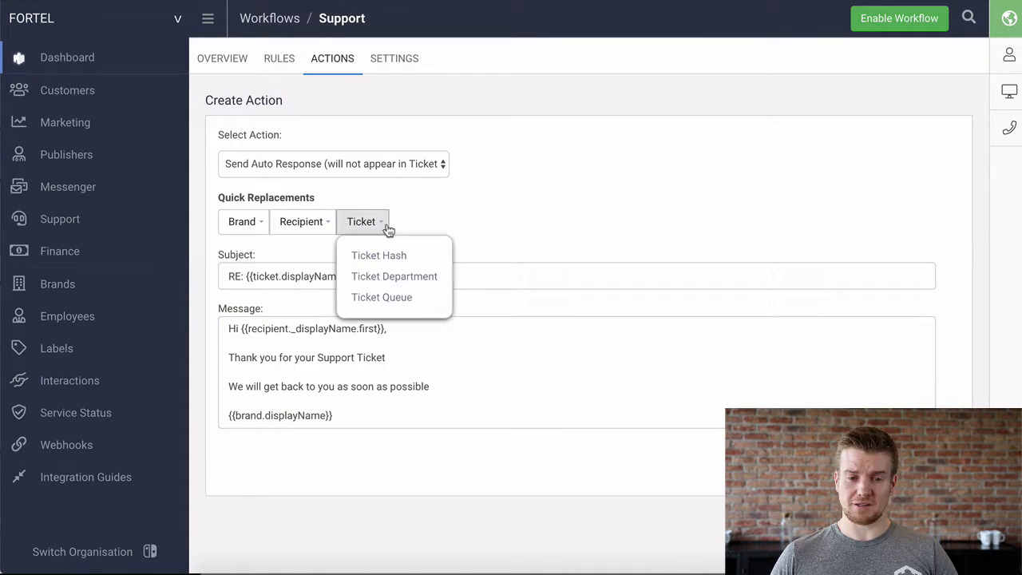
click(485, 396)
click(448, 527)
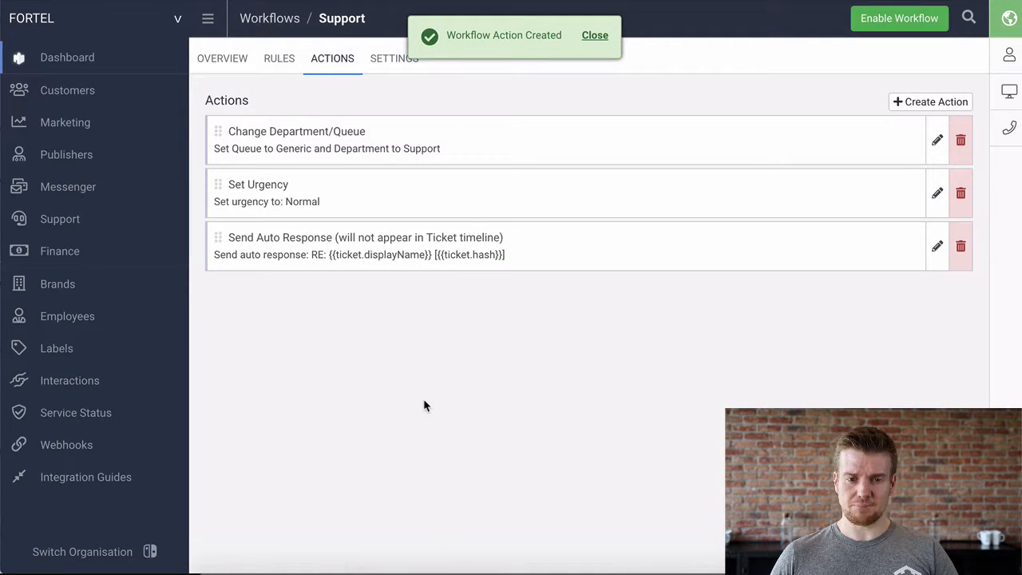
Step: Enable the Support workflow and return to the workflows list
click(397, 67)
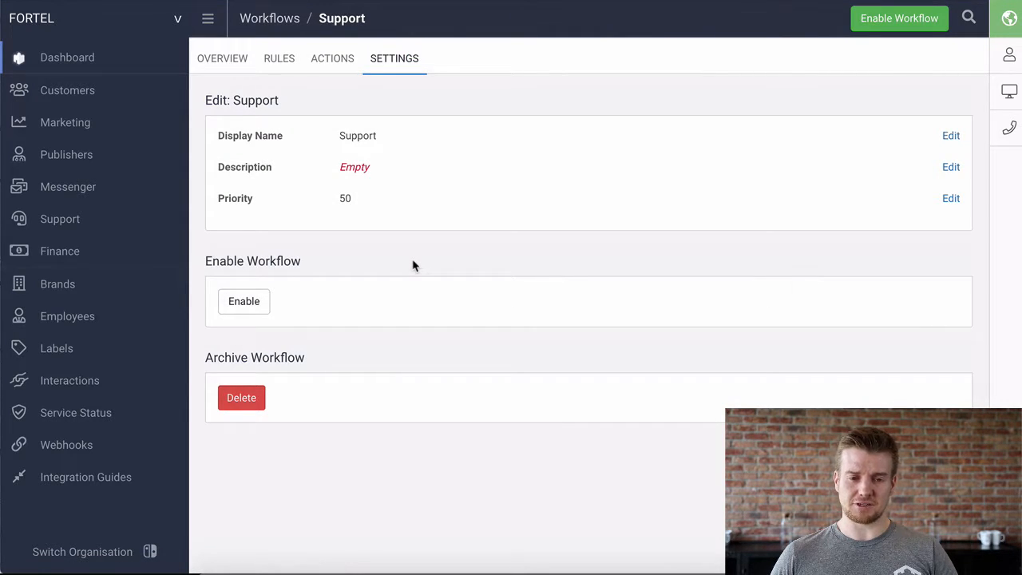
click(244, 303)
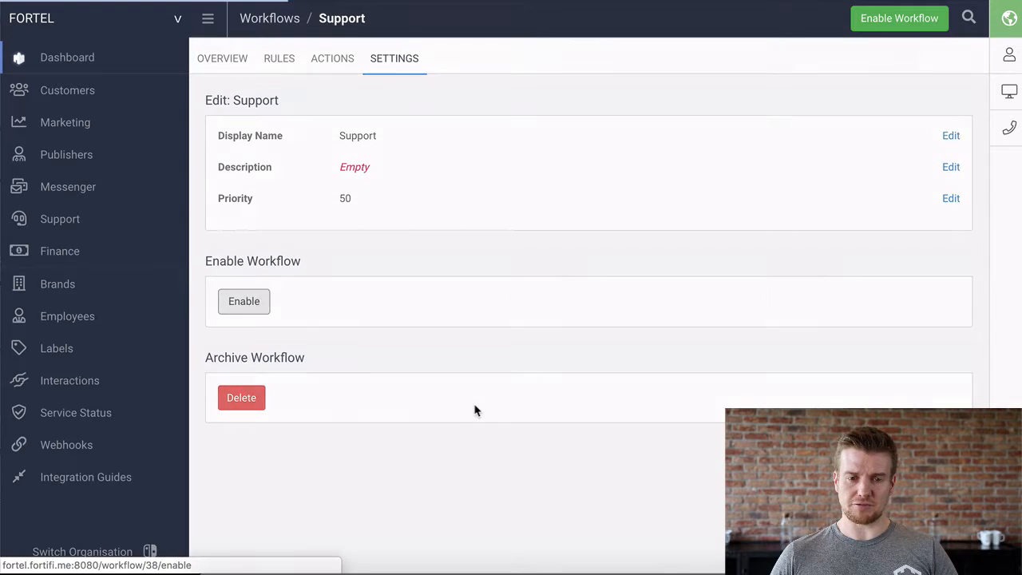
click(279, 26)
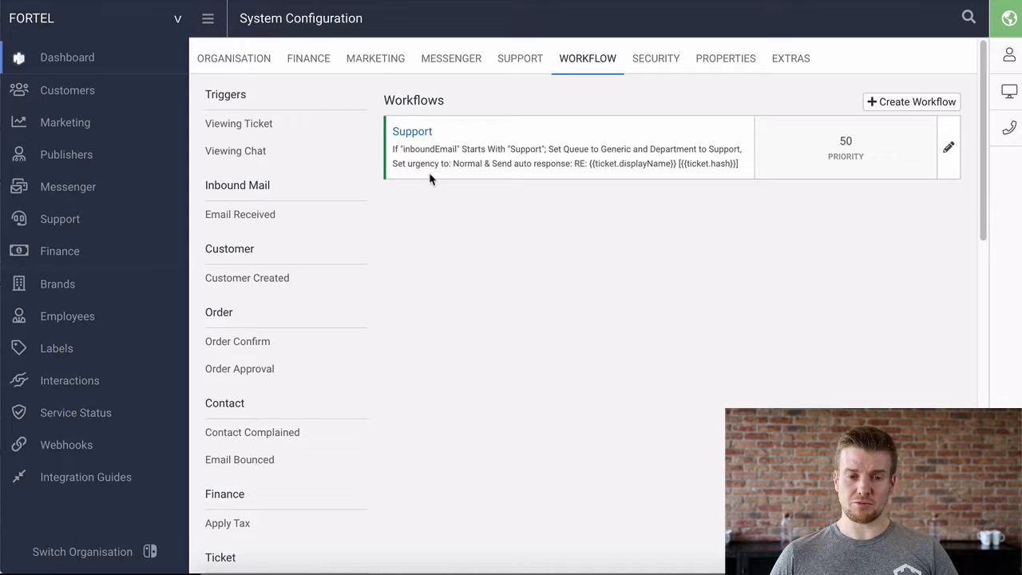
Step: Reopen the Support workflow, move its Send Auto Response action above Set Urgency, and return to the workflows list
click(948, 153)
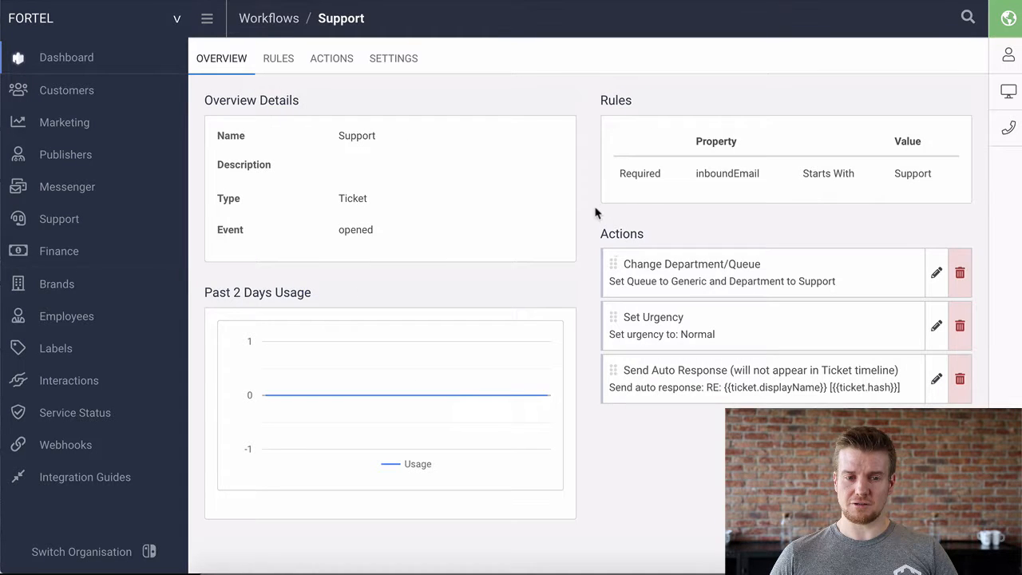
click(284, 70)
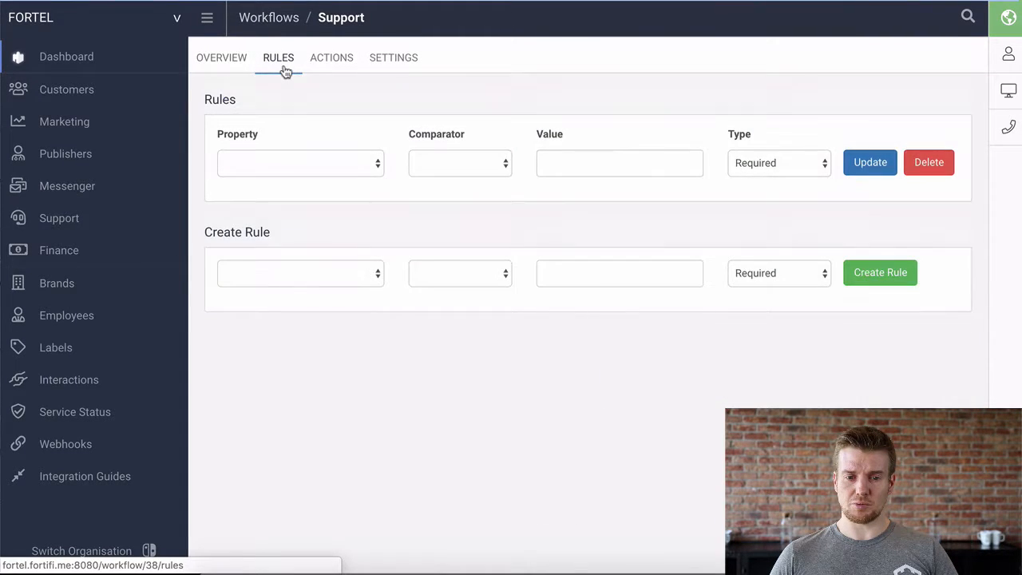
click(346, 64)
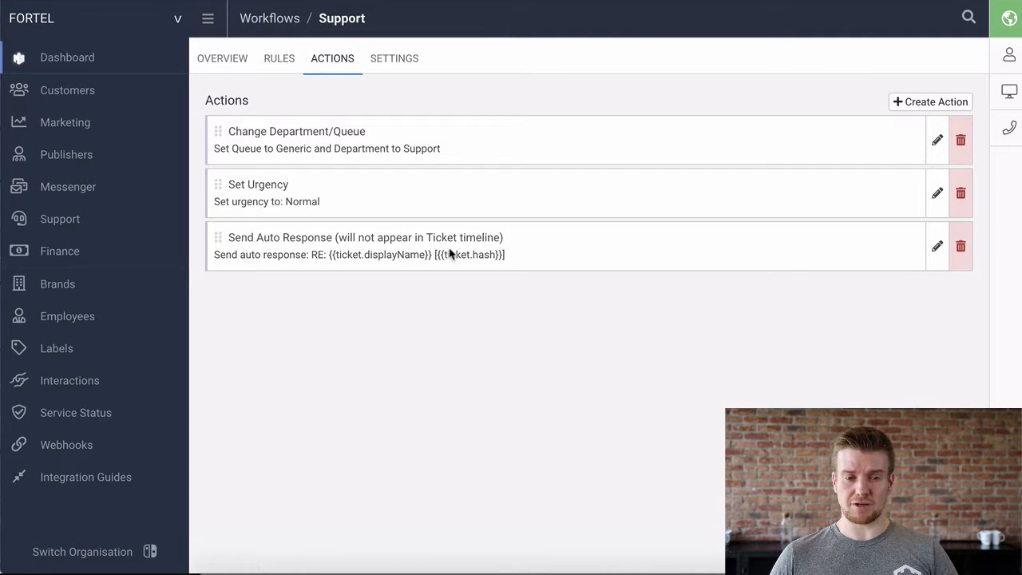
drag(216, 239, 218, 177)
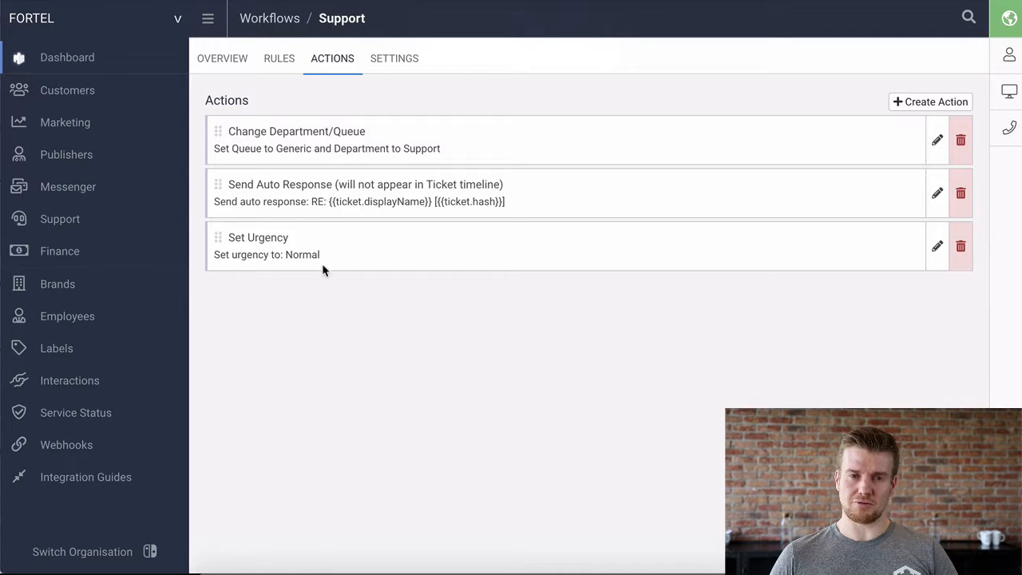
click(260, 17)
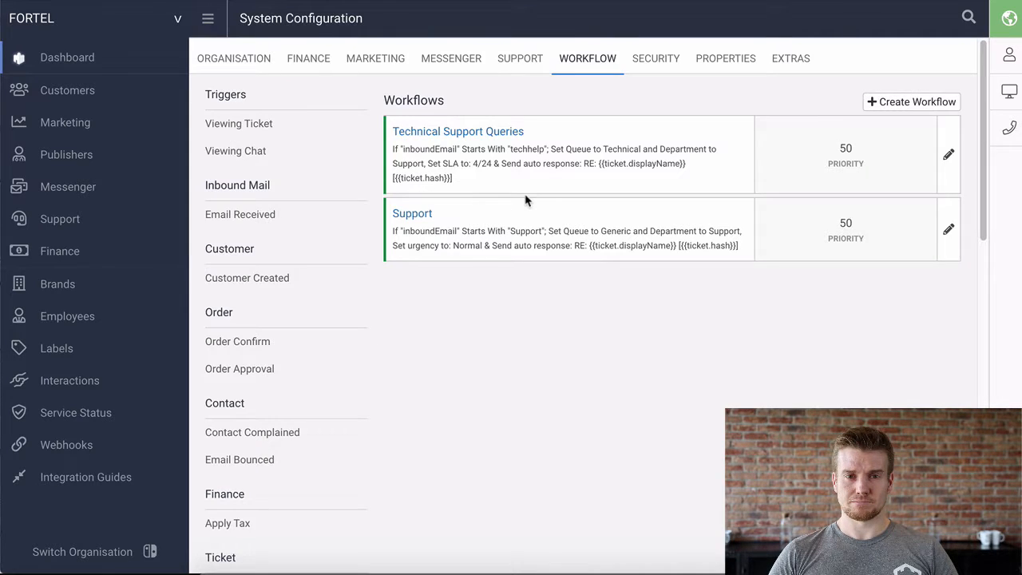